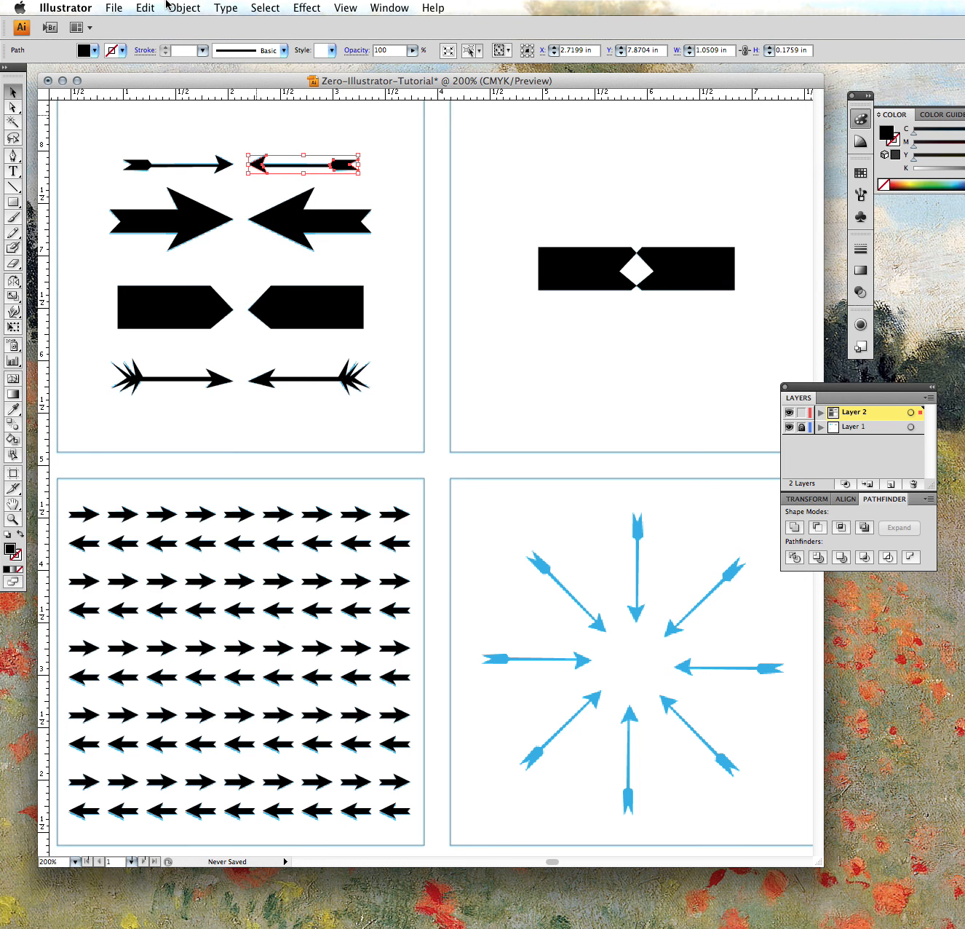
Step: Copy the thin left-pointing arrow into the lower-right square and align it over the template's left-pointing arrow
click(145, 7)
click(172, 79)
click(509, 537)
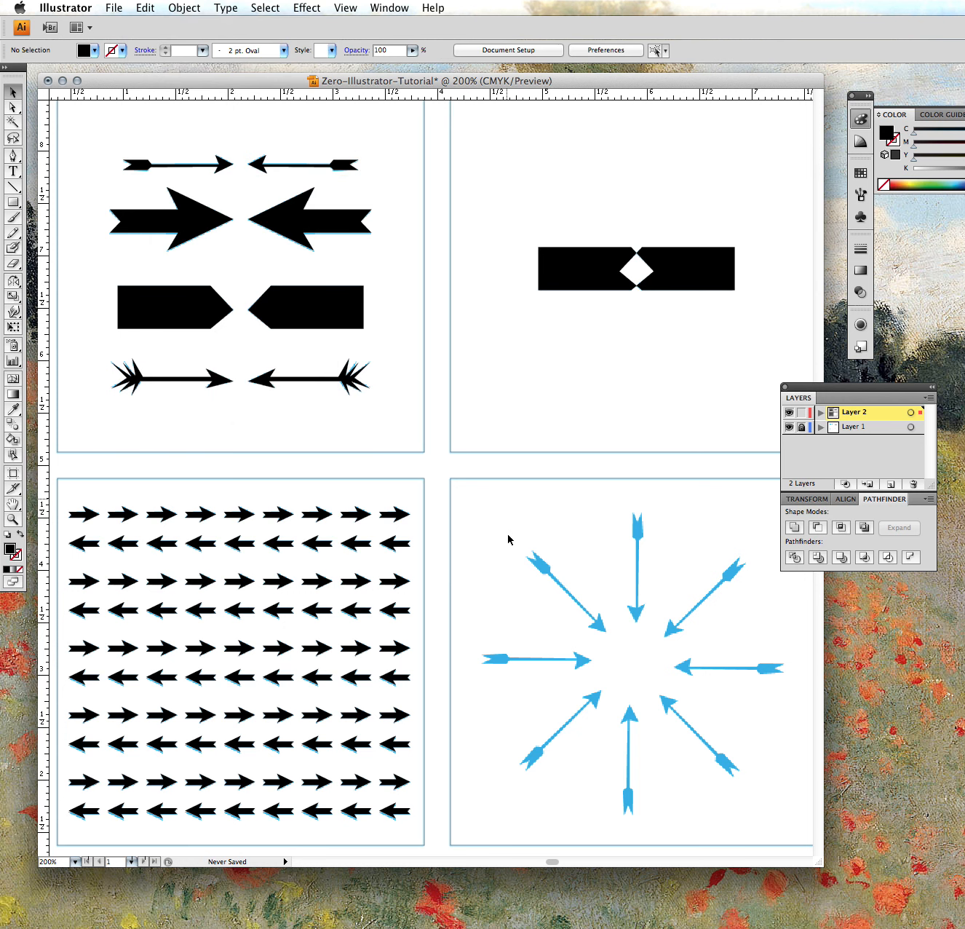
key(space)
drag(453, 513, 239, 314)
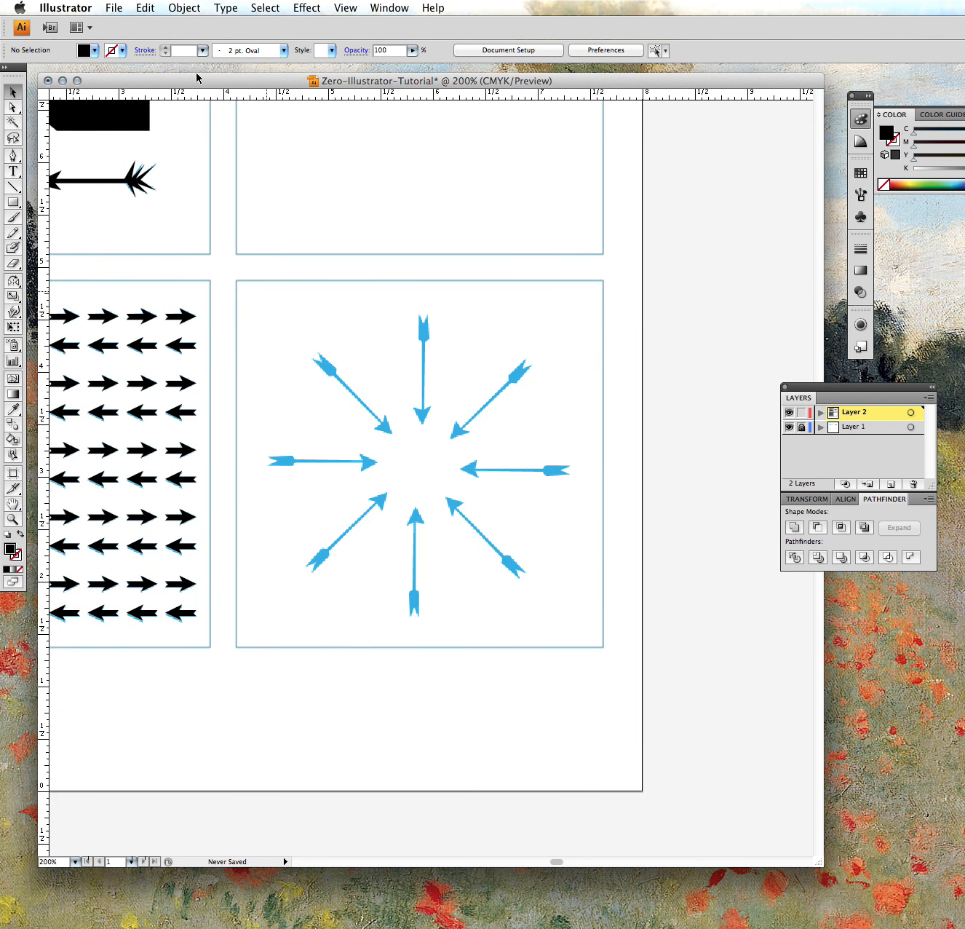
click(145, 7)
click(160, 86)
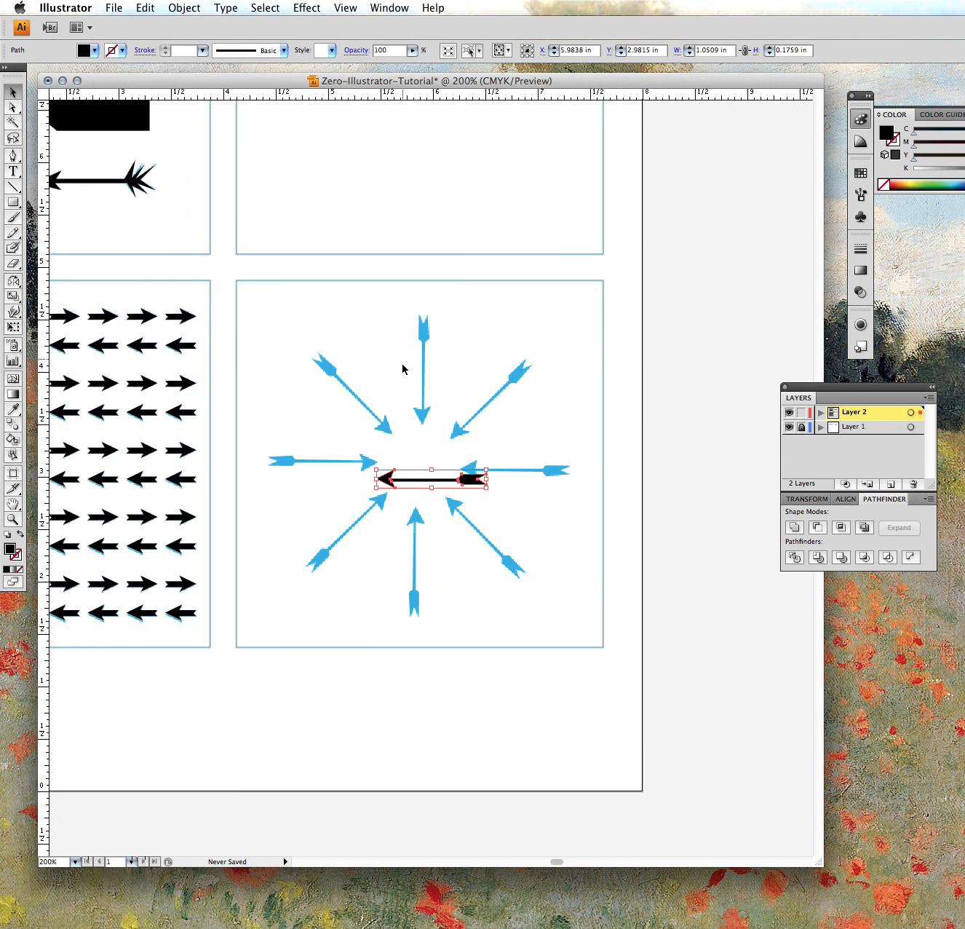
drag(410, 476, 469, 466)
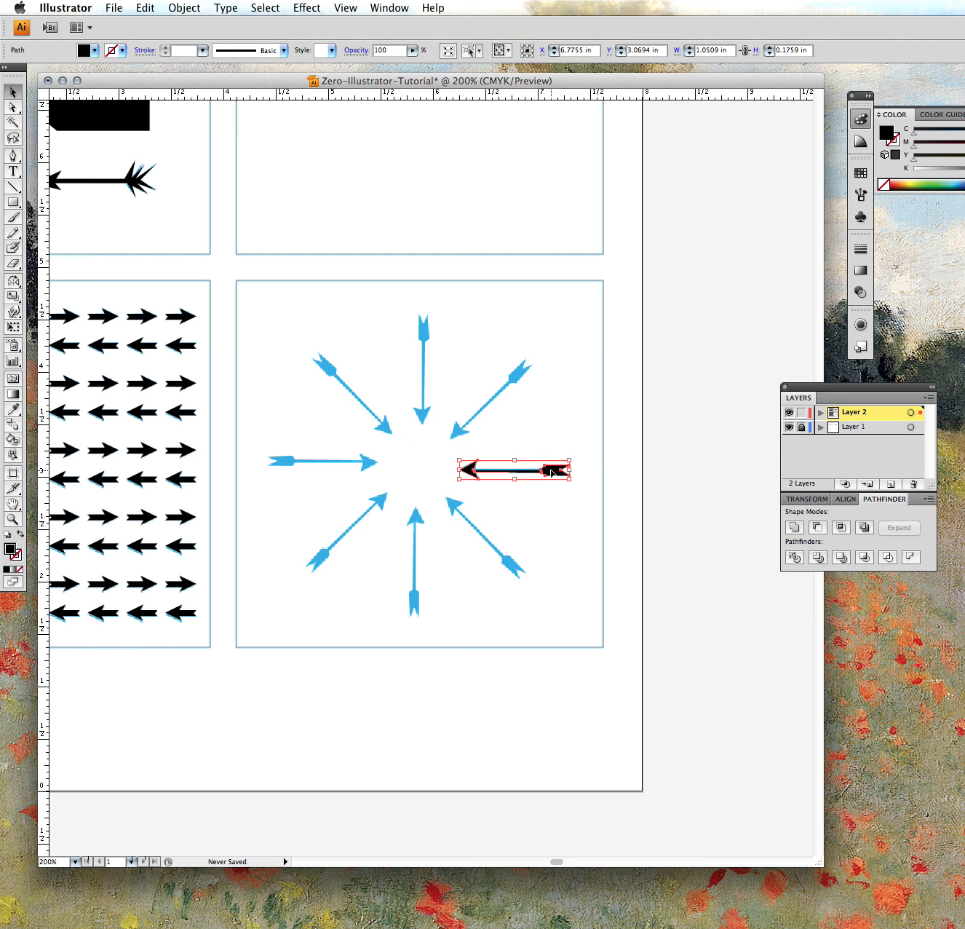
Step: Try a 45° rotated copy of the arrow about its own centre, and undo it
click(13, 284)
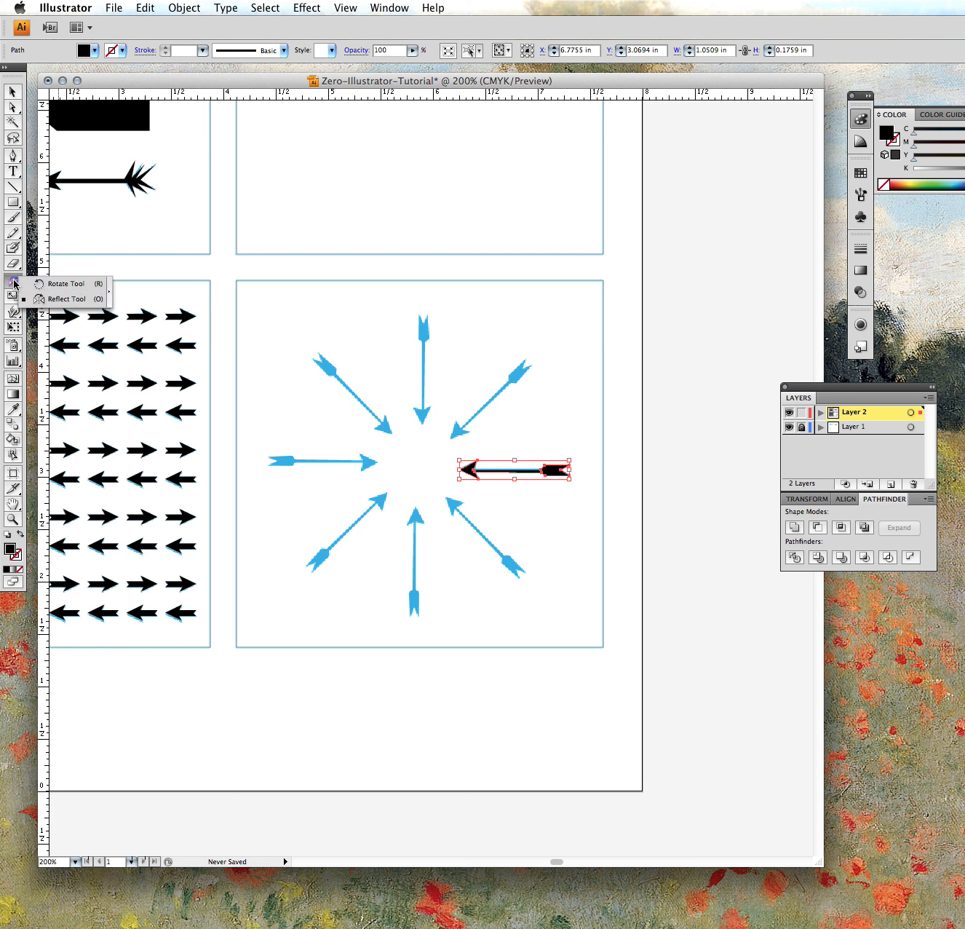
click(62, 284)
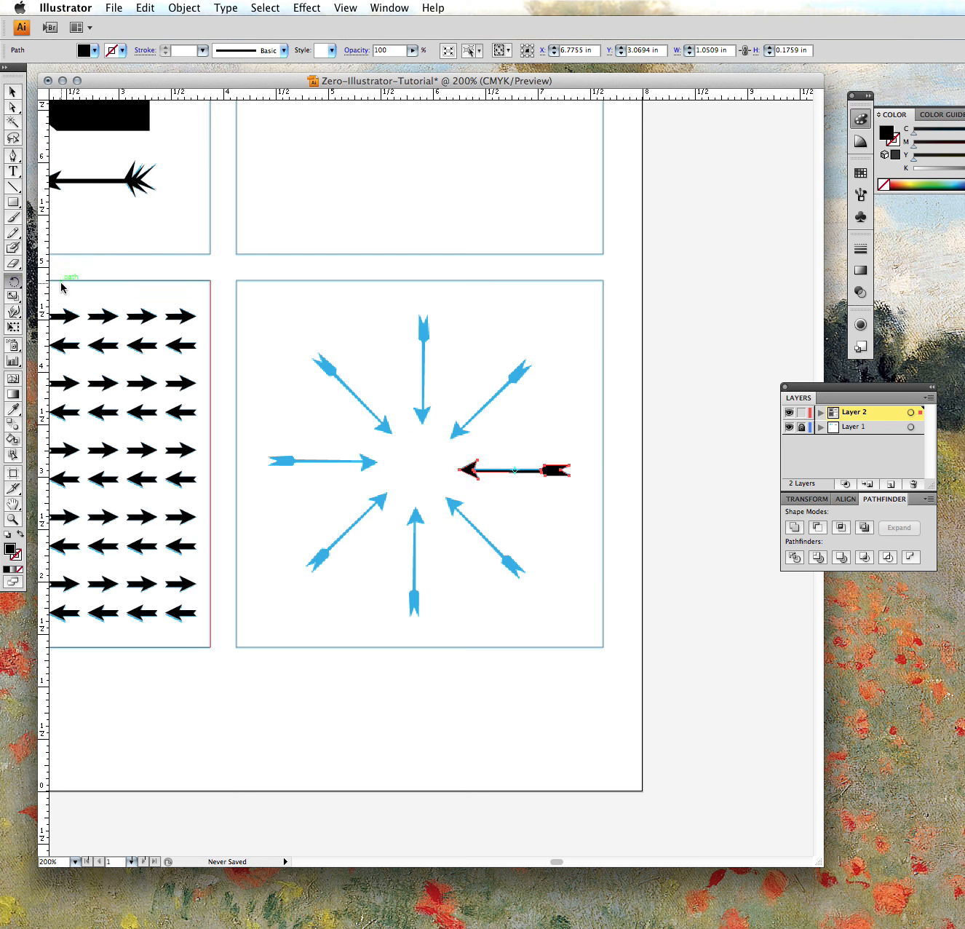
double_click(12, 284)
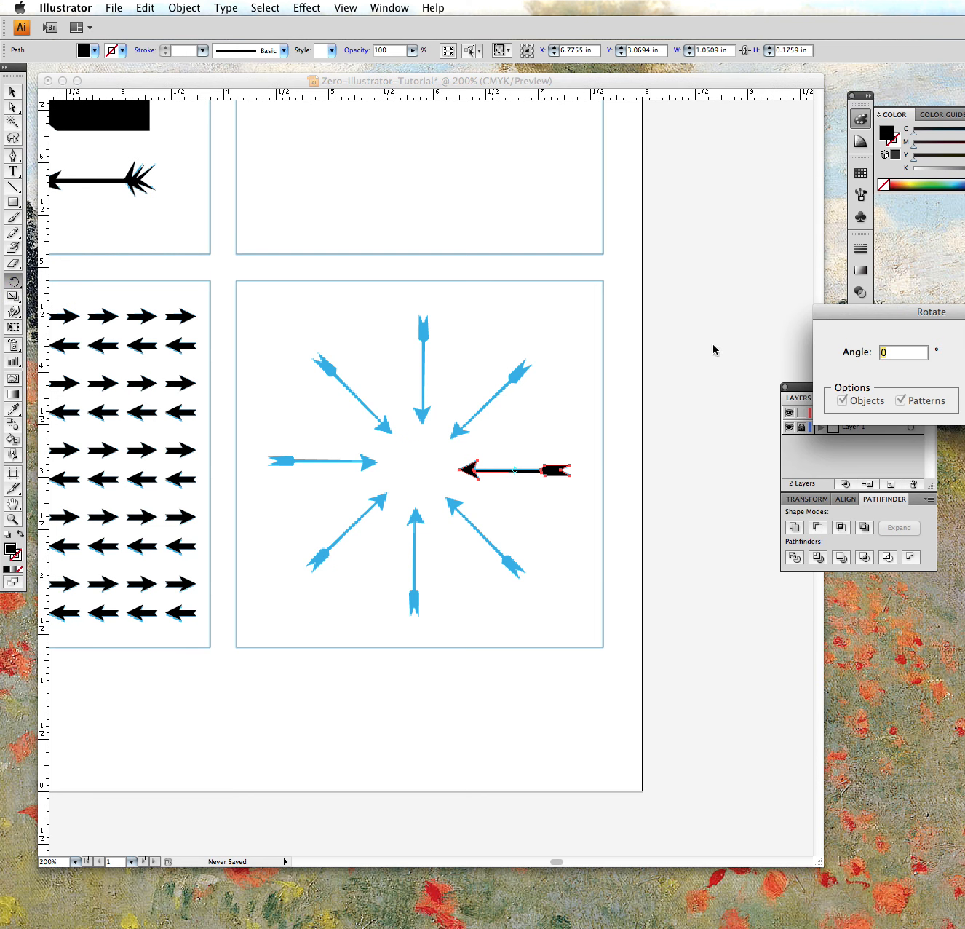
drag(852, 317, 625, 282)
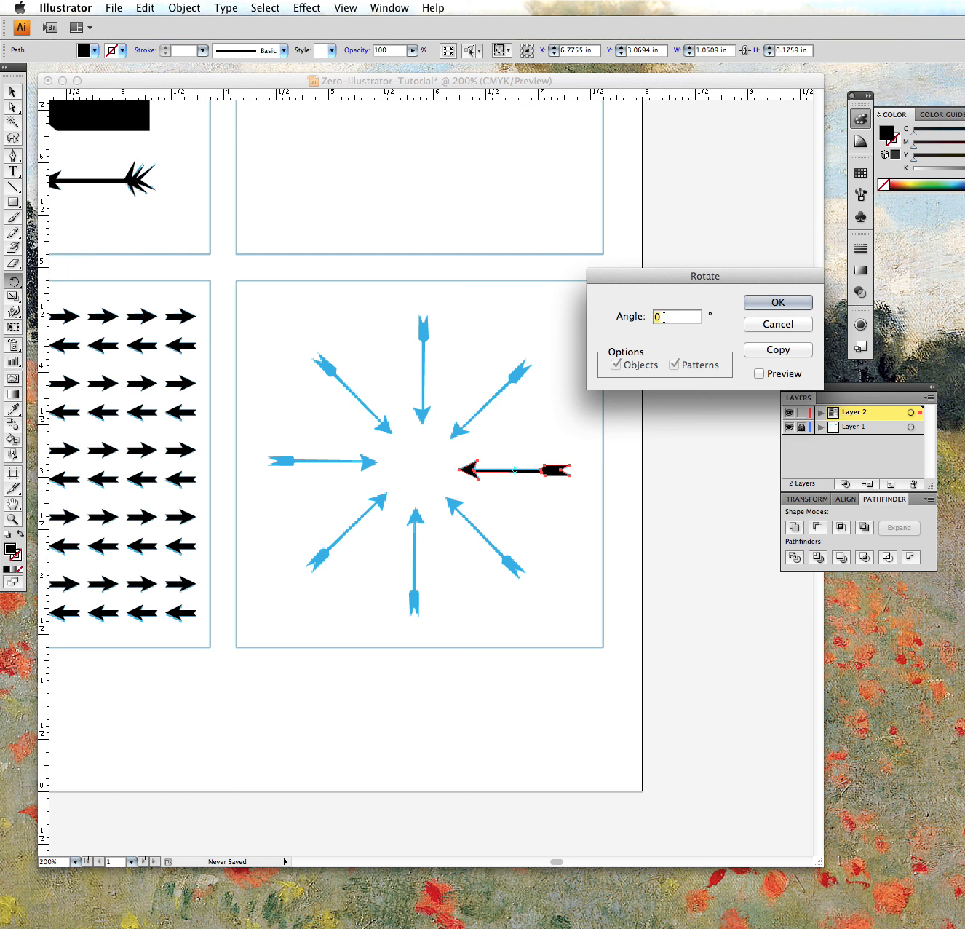
text(45)
click(778, 350)
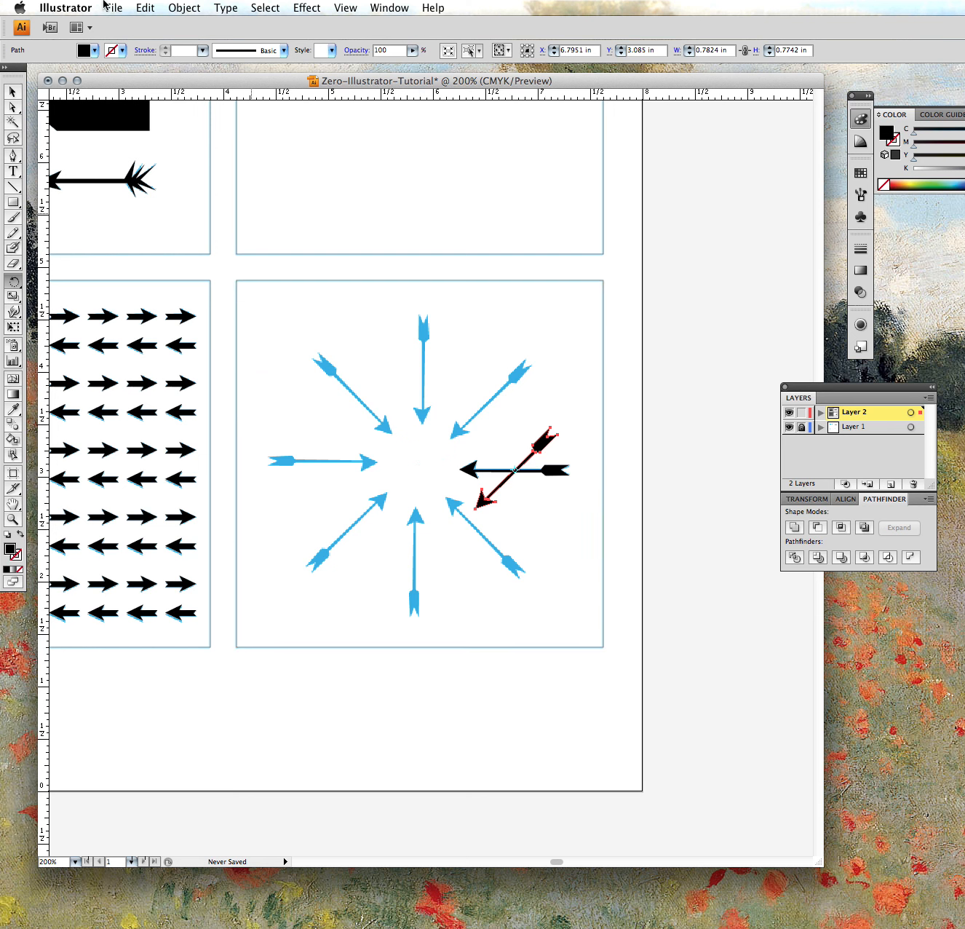
click(145, 9)
click(149, 26)
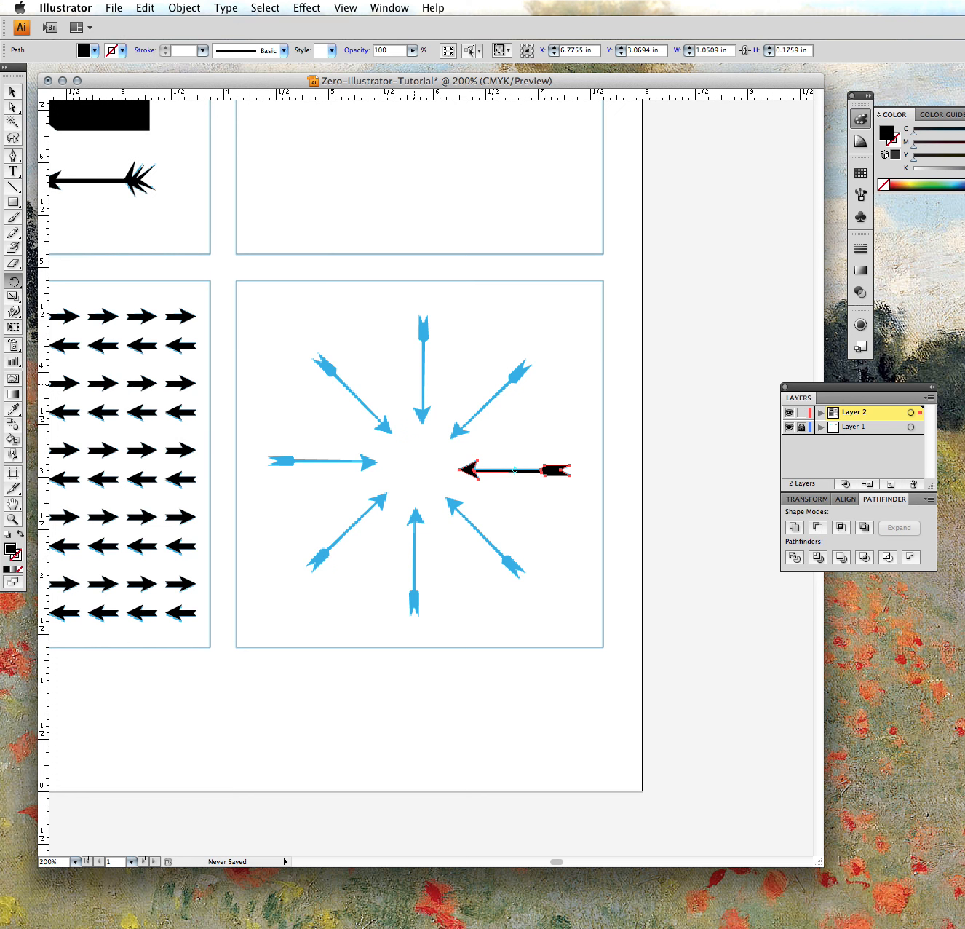
Step: Make a copy of the arrow rotated 45° about the centre of the lower-right square
click(12, 92)
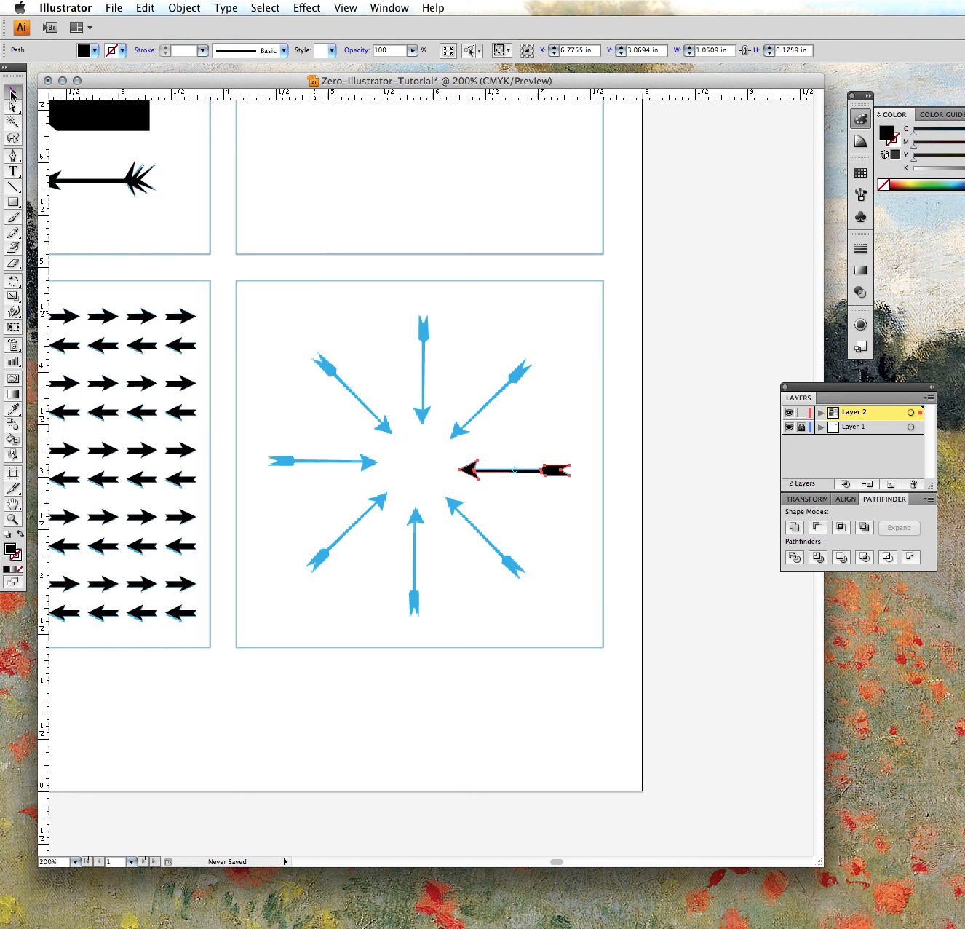
click(579, 447)
click(556, 474)
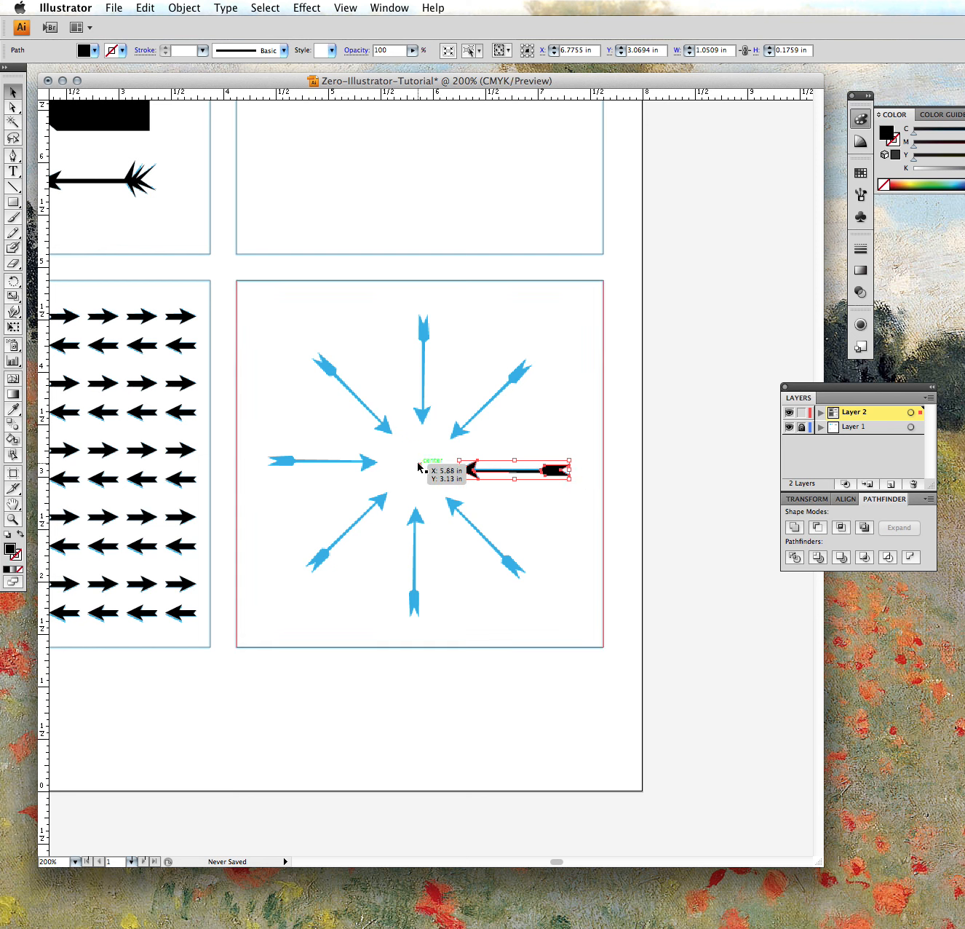
click(13, 283)
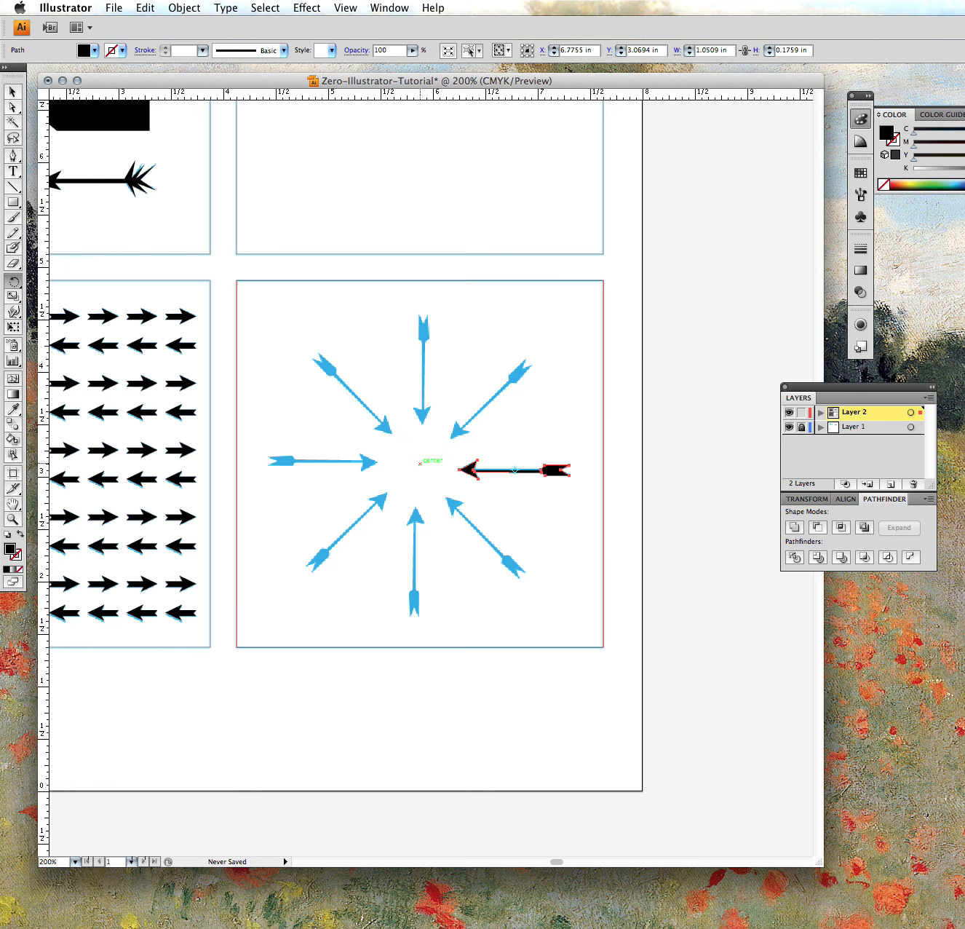
alt+click(420, 464)
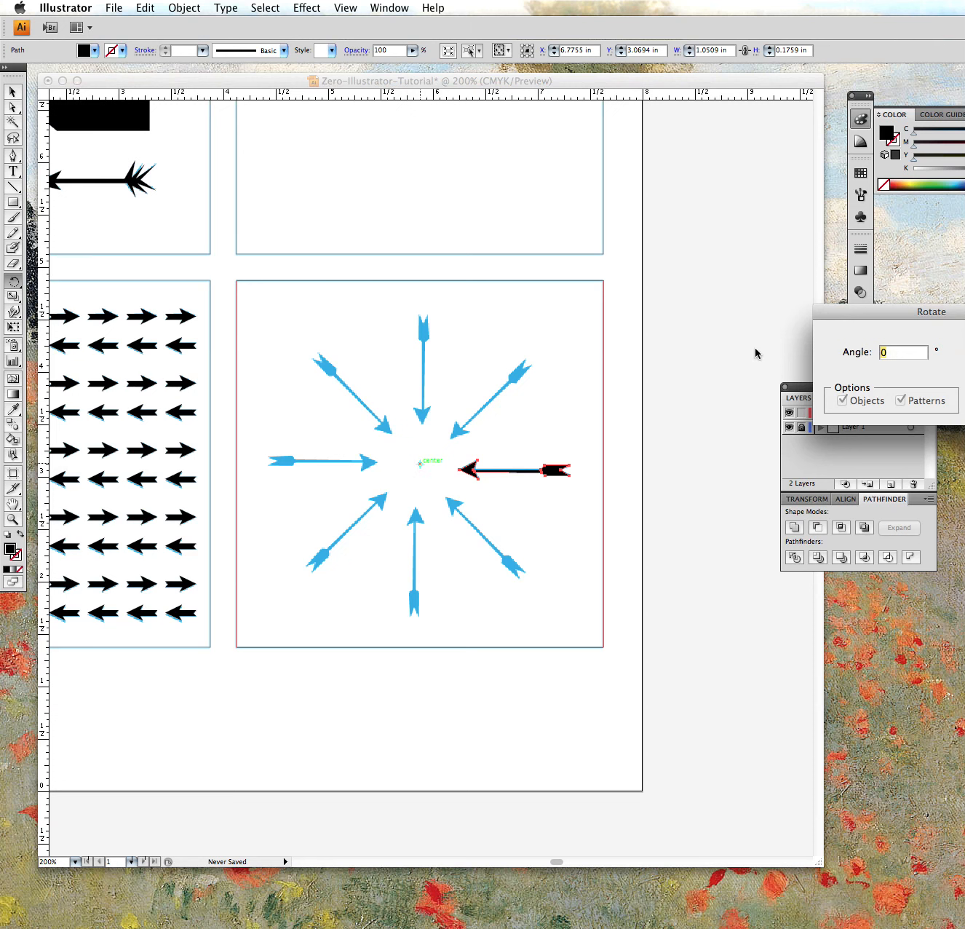
drag(866, 314, 630, 332)
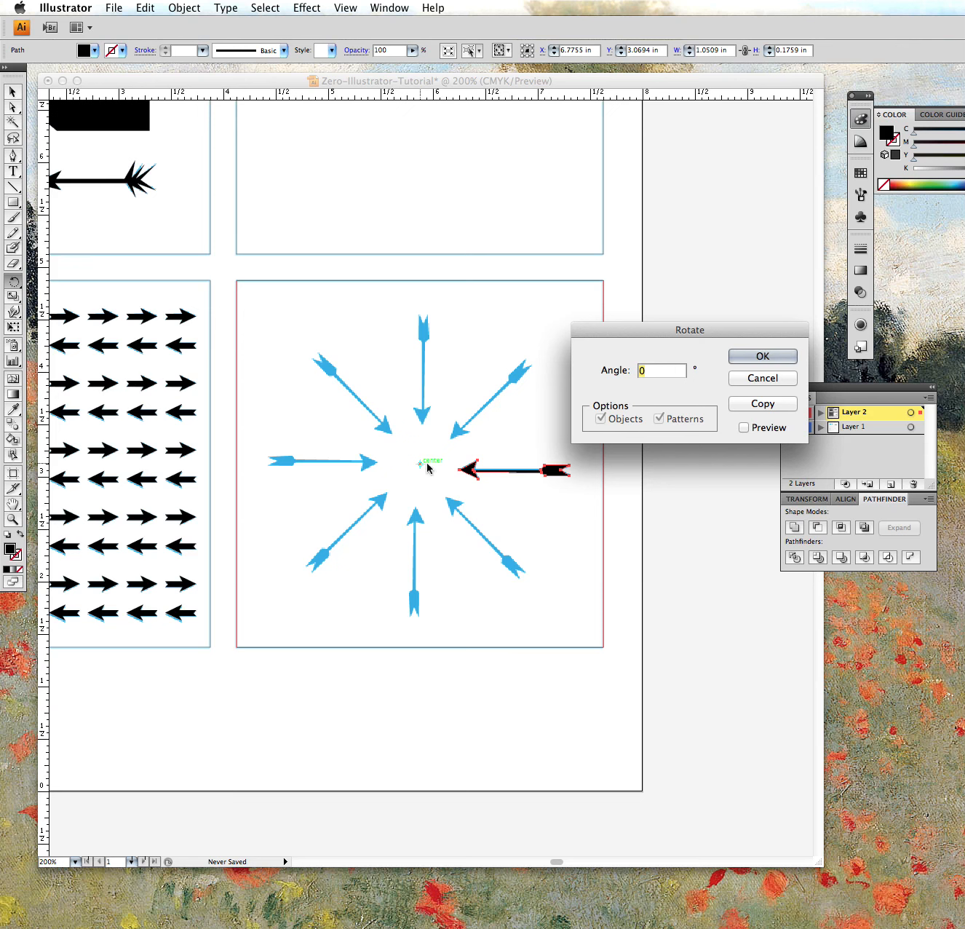
text(45)
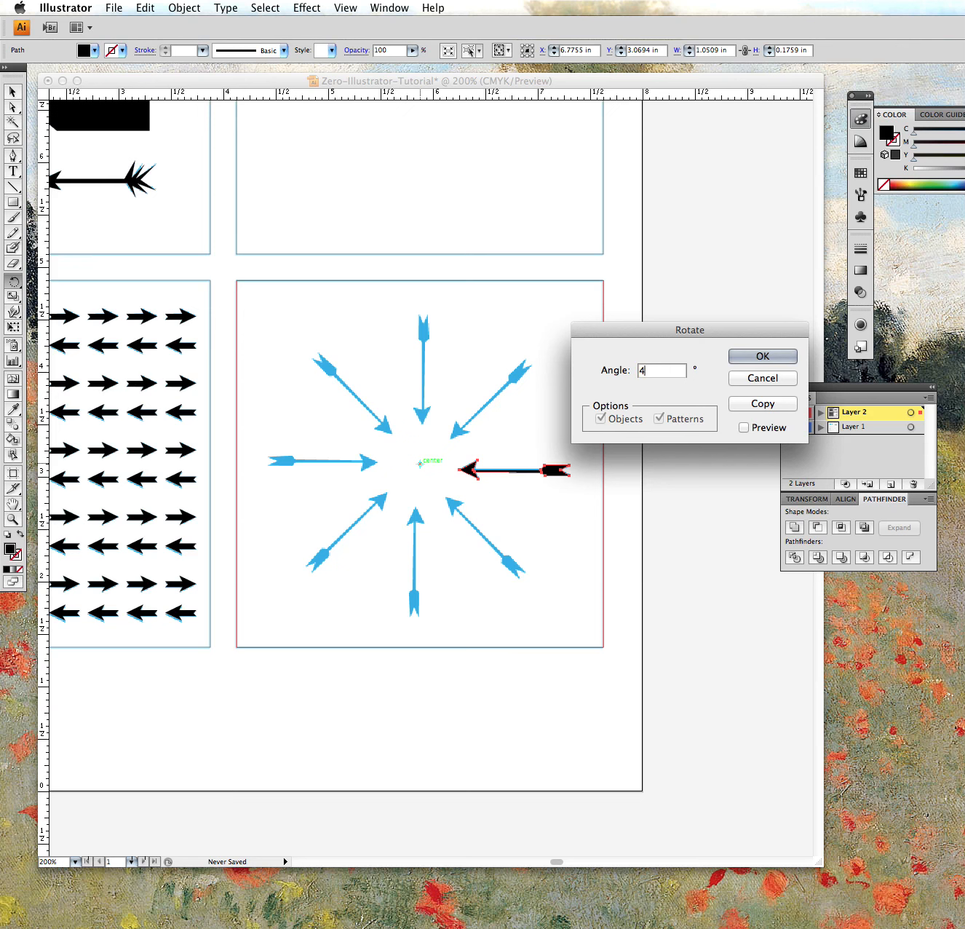
click(757, 404)
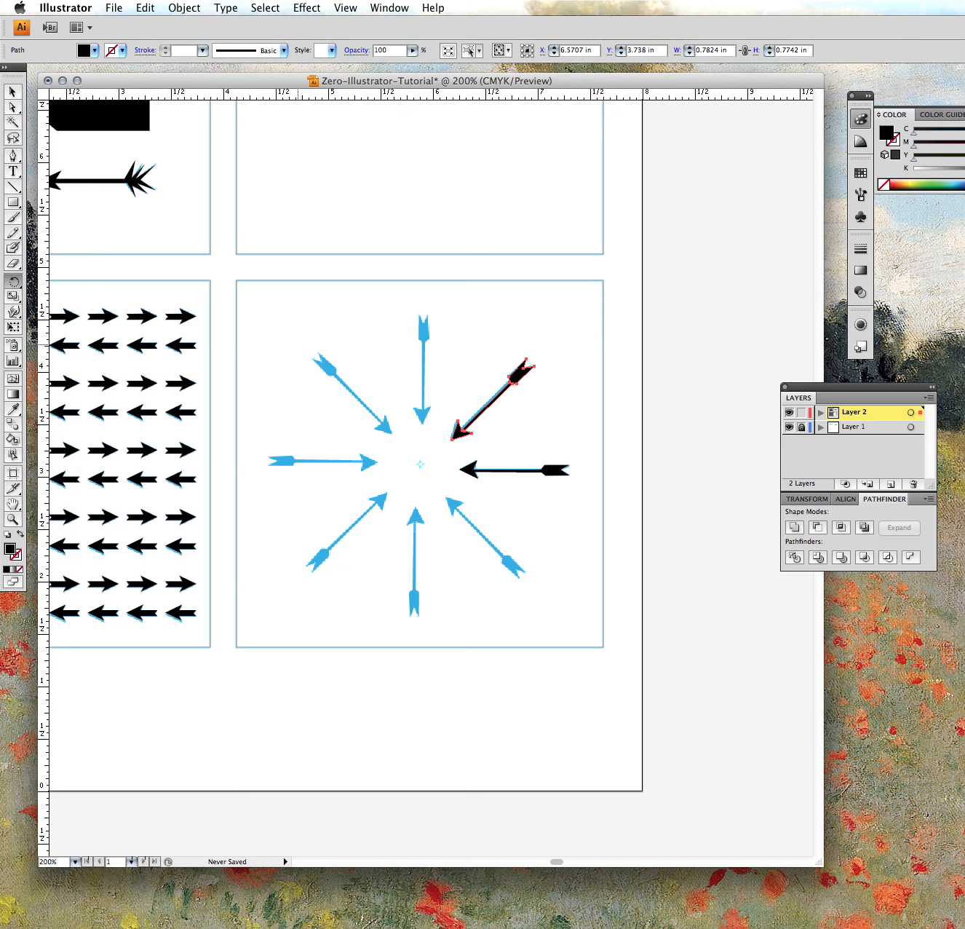
Step: Repeat the rotated copy six more times to complete the ring of eight arrows
key(super+d)
key(super+d)
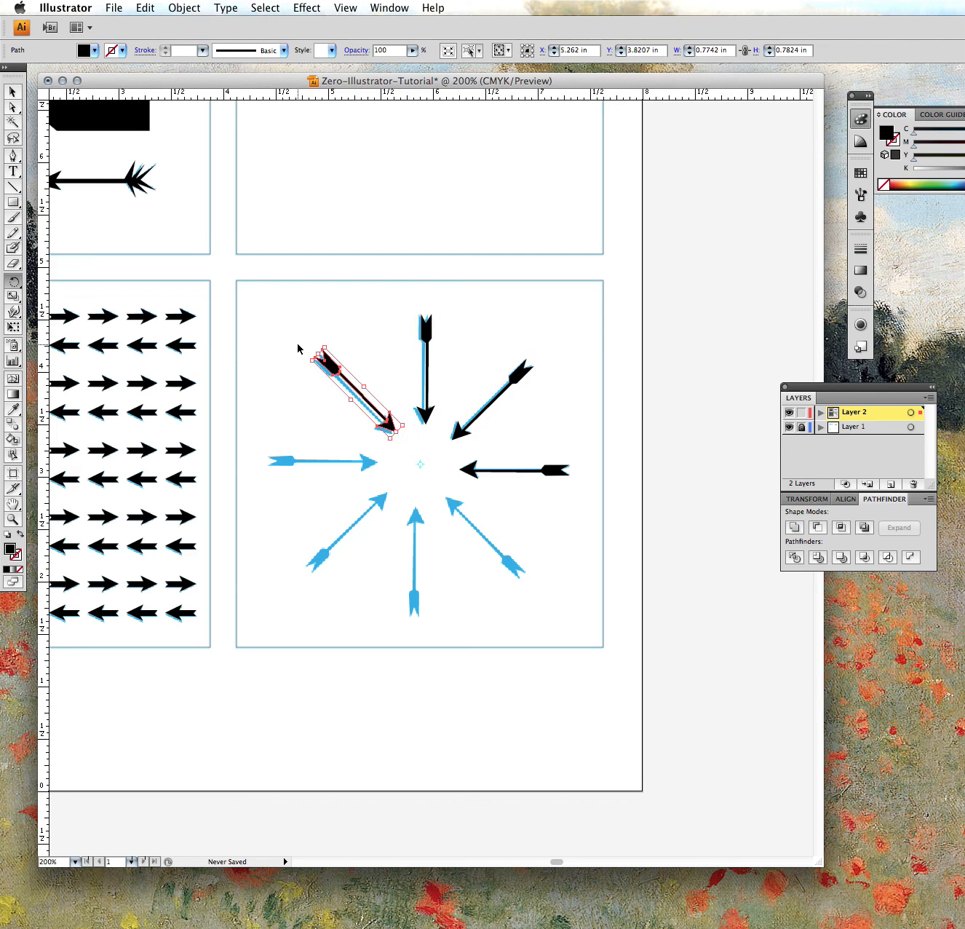
key(super+d)
key(super+d)
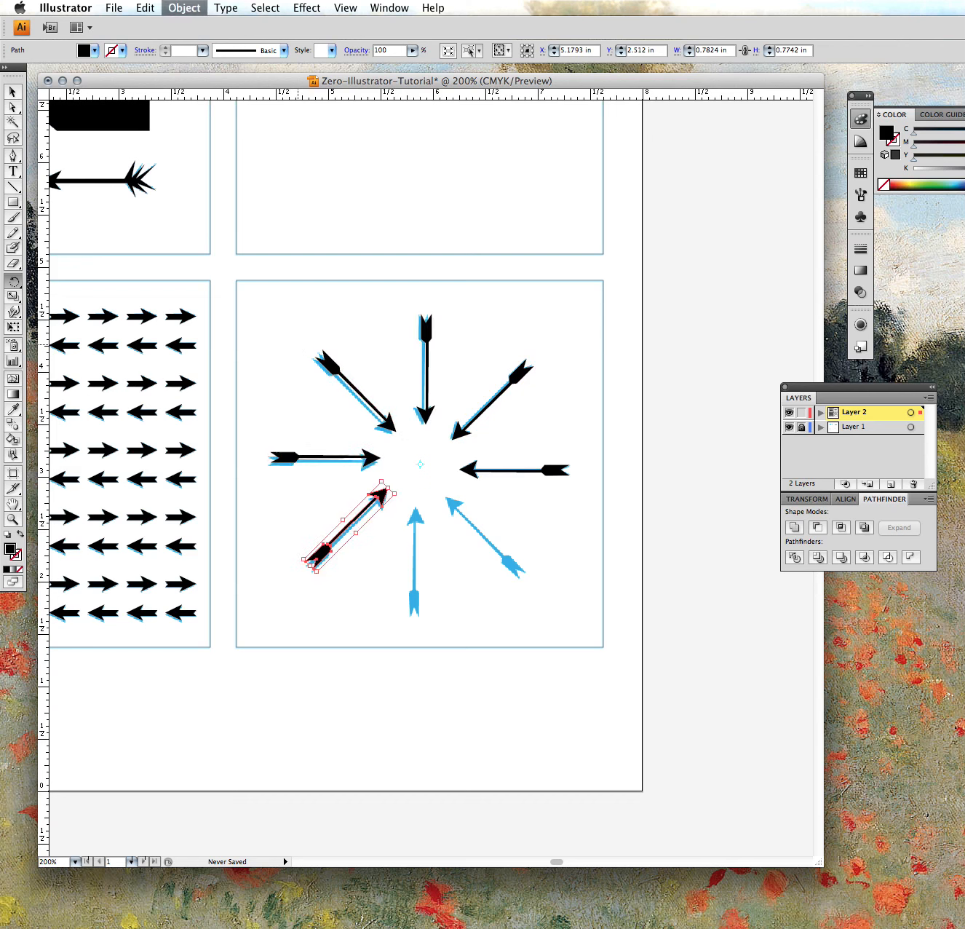
key(super+d)
key(super+d)
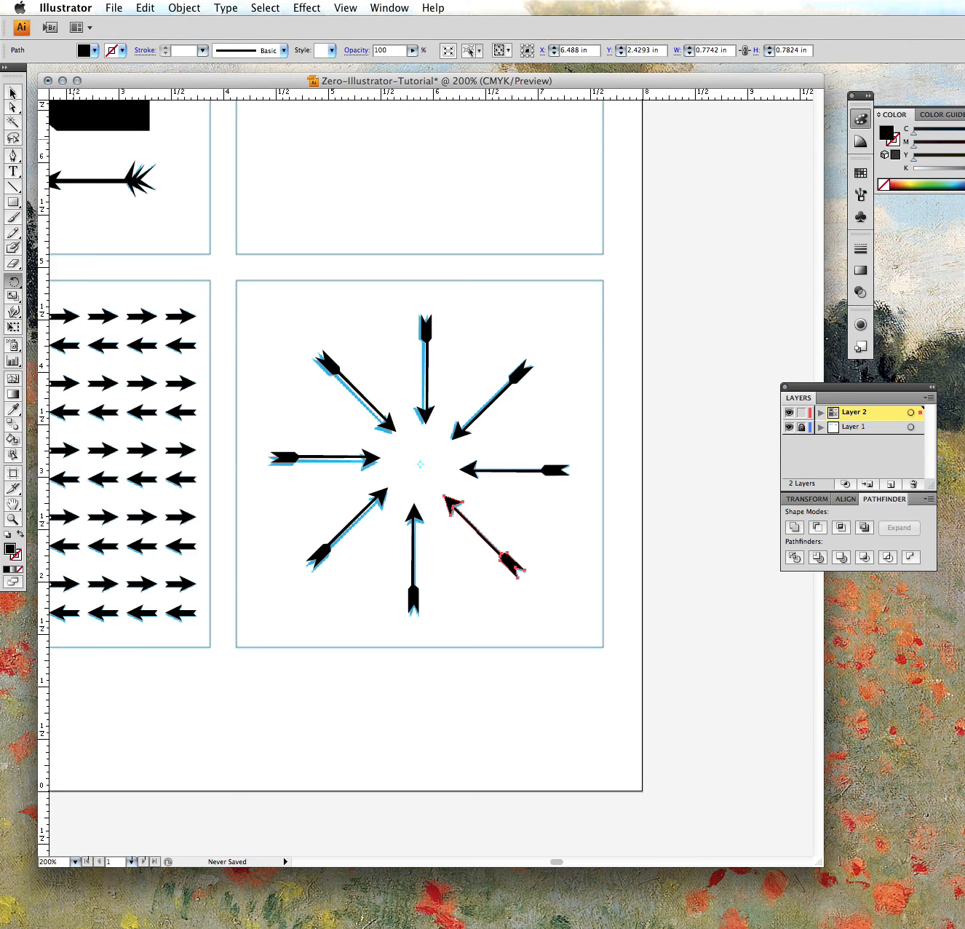
Step: Select the eight arrows without the square frame and nudge them slightly left and down to match the blue template, then deselect
key(v)
click(308, 338)
drag(275, 324, 561, 604)
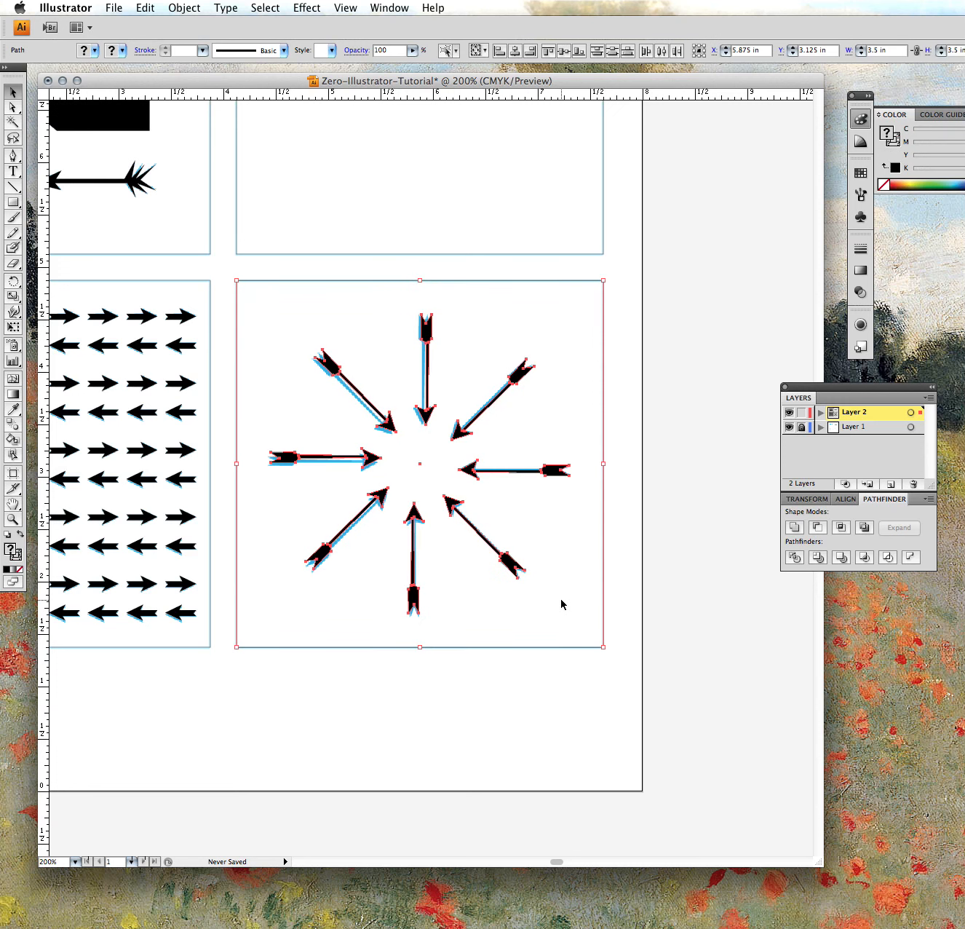
shift+click(602, 564)
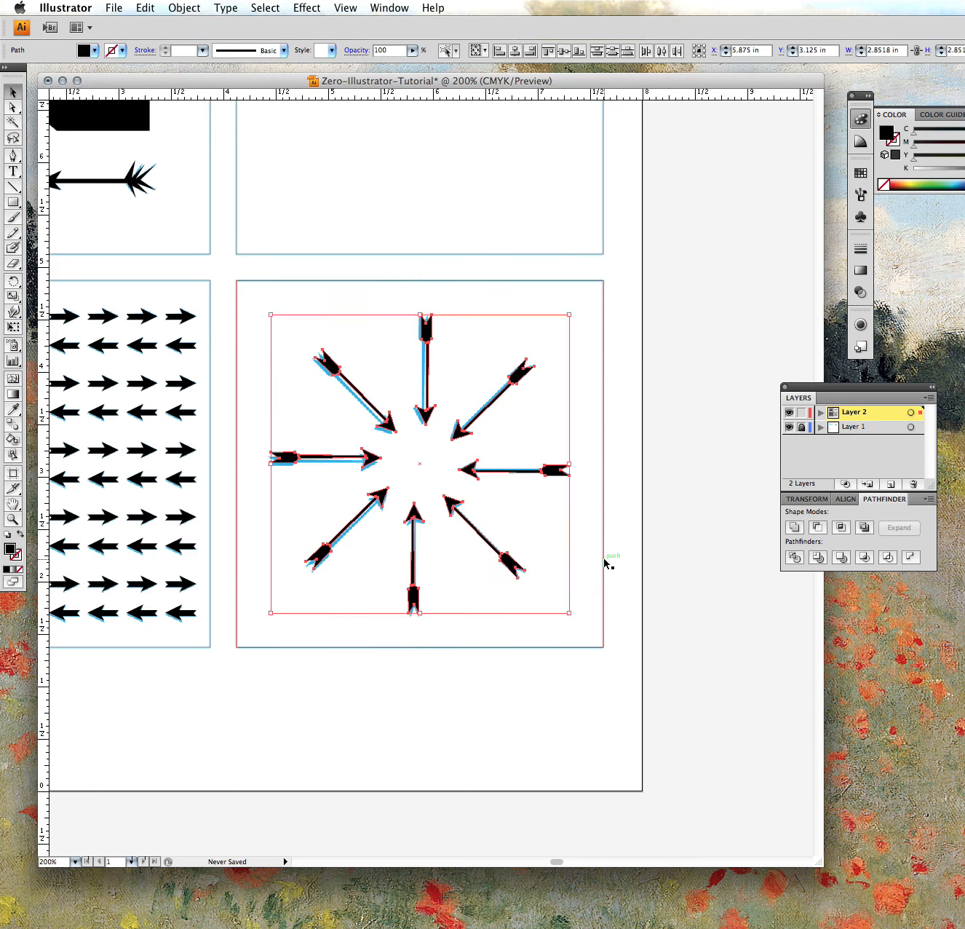
key(Left)
key(Left)
key(Down)
key(Down)
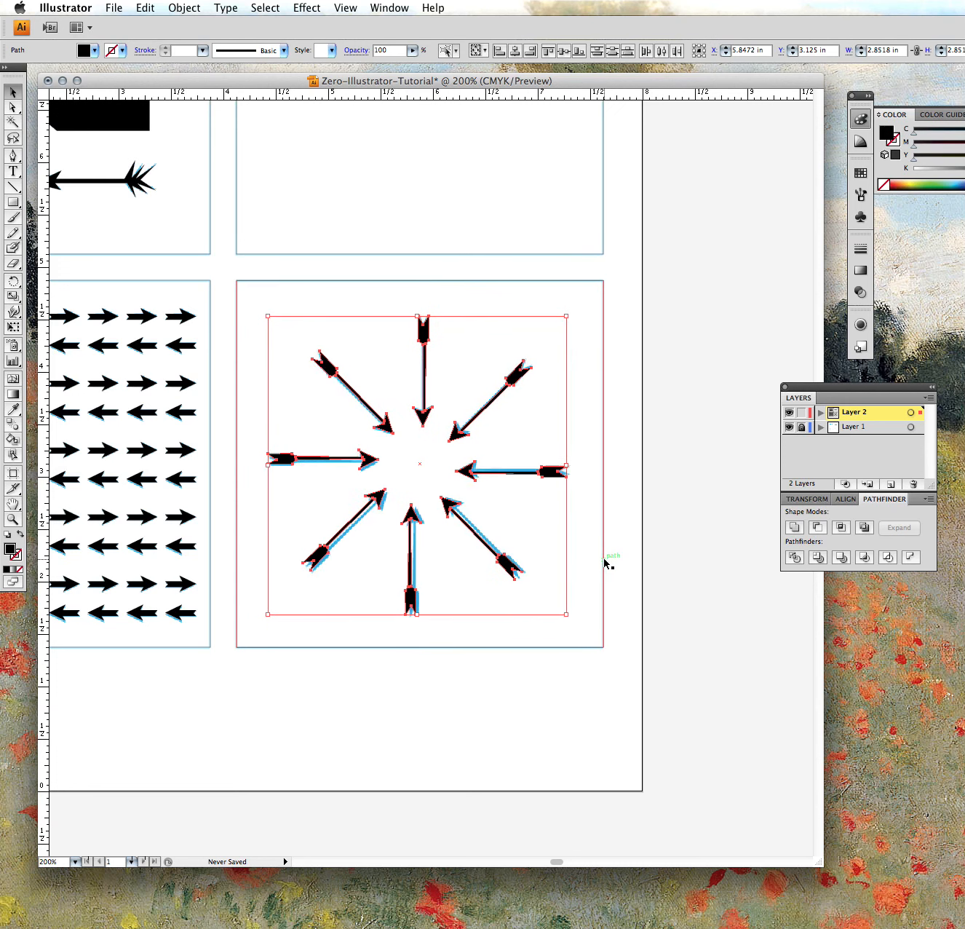
key(Right)
key(Up)
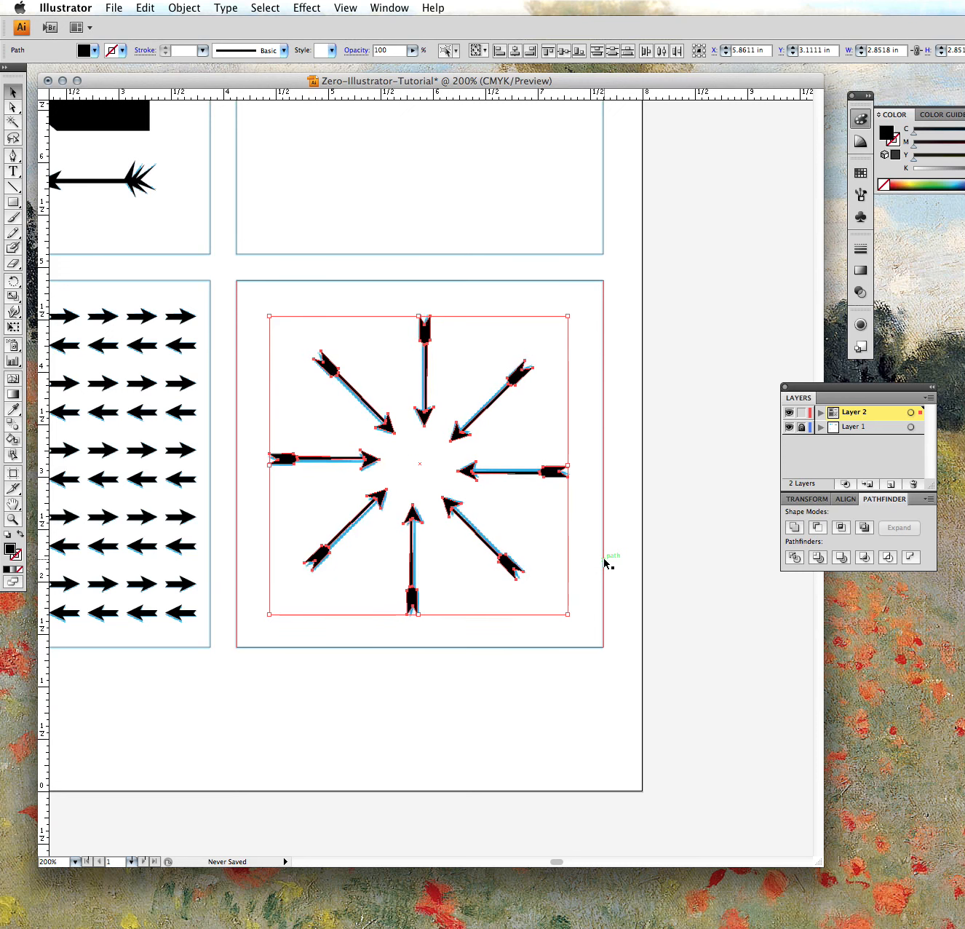
click(660, 553)
Step: Collapse the floating Layers and Pathfinder panels into the dock and show the document at actual size
drag(460, 670, 571, 679)
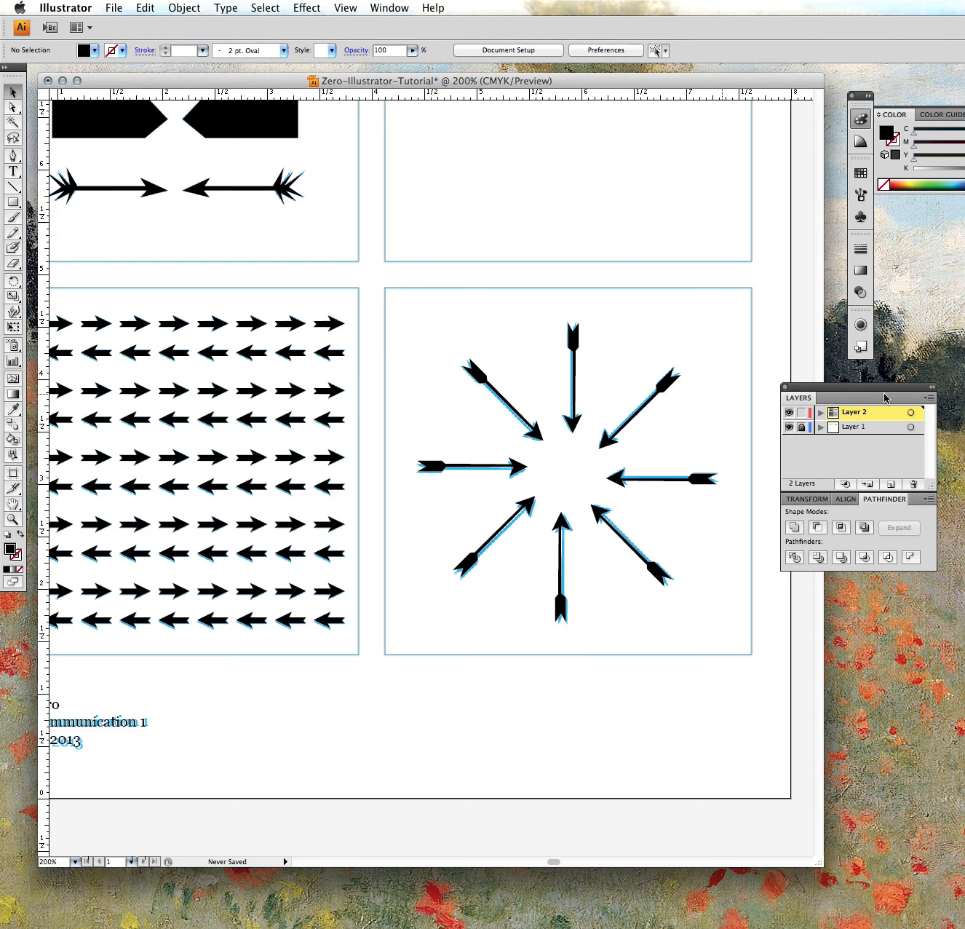
drag(815, 393, 870, 389)
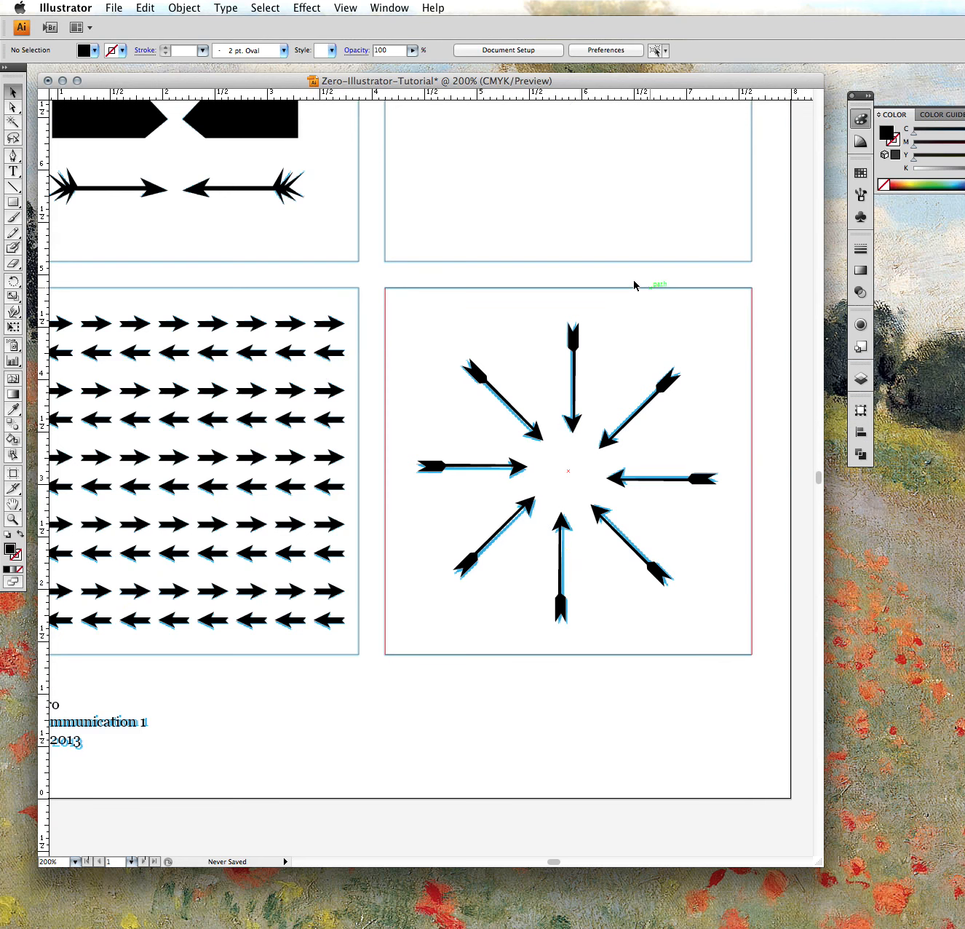
drag(423, 83, 424, 79)
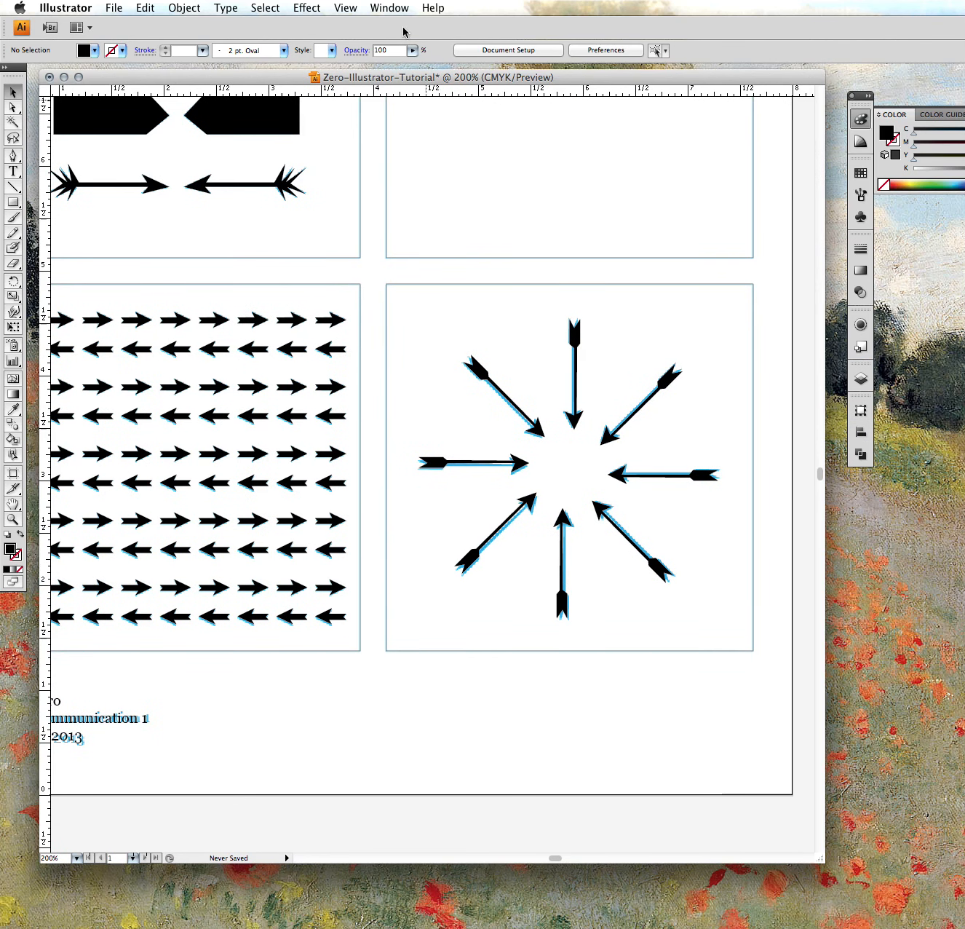
click(346, 9)
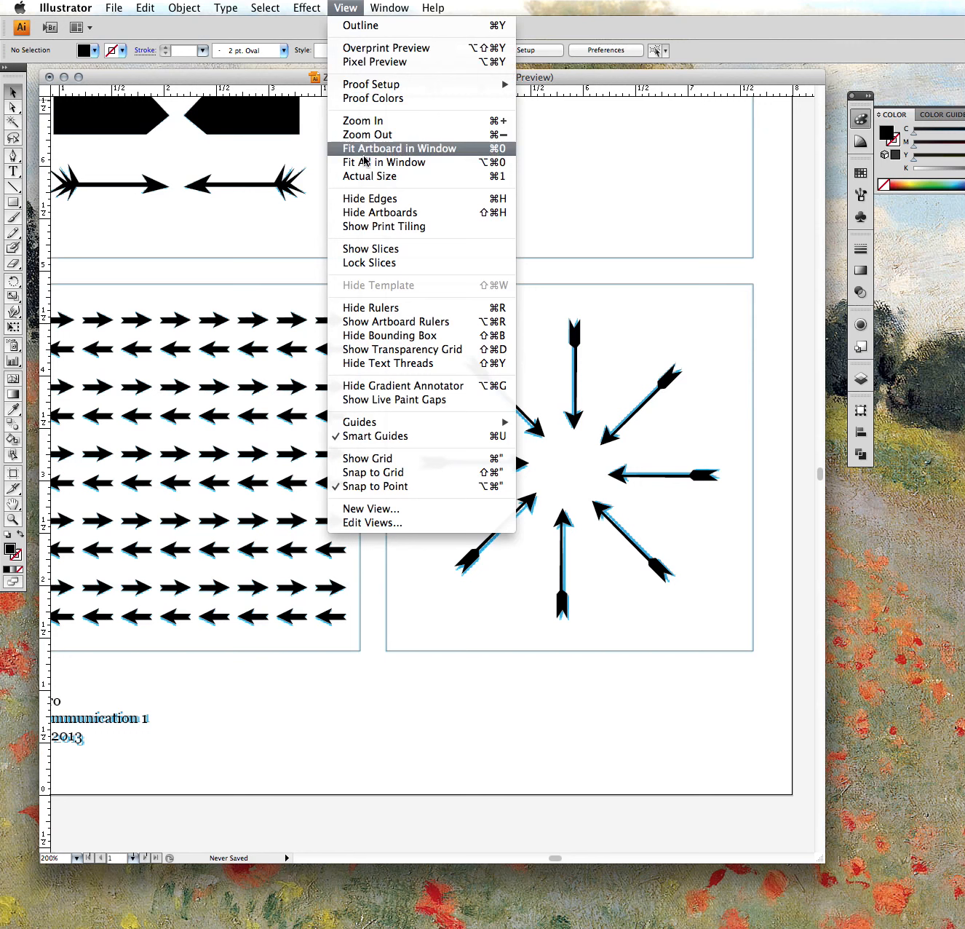
click(369, 176)
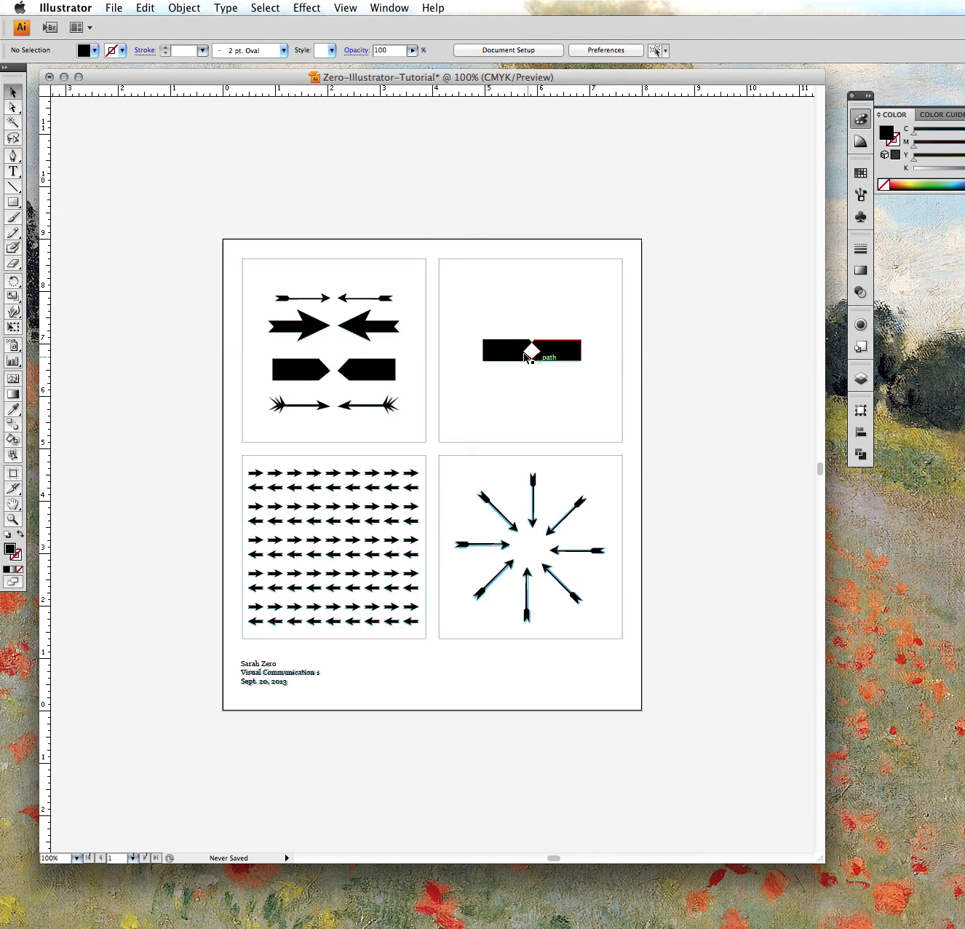
Step: Detach the Layers panel from the dock and hide Layer 1 with the blue template
click(860, 379)
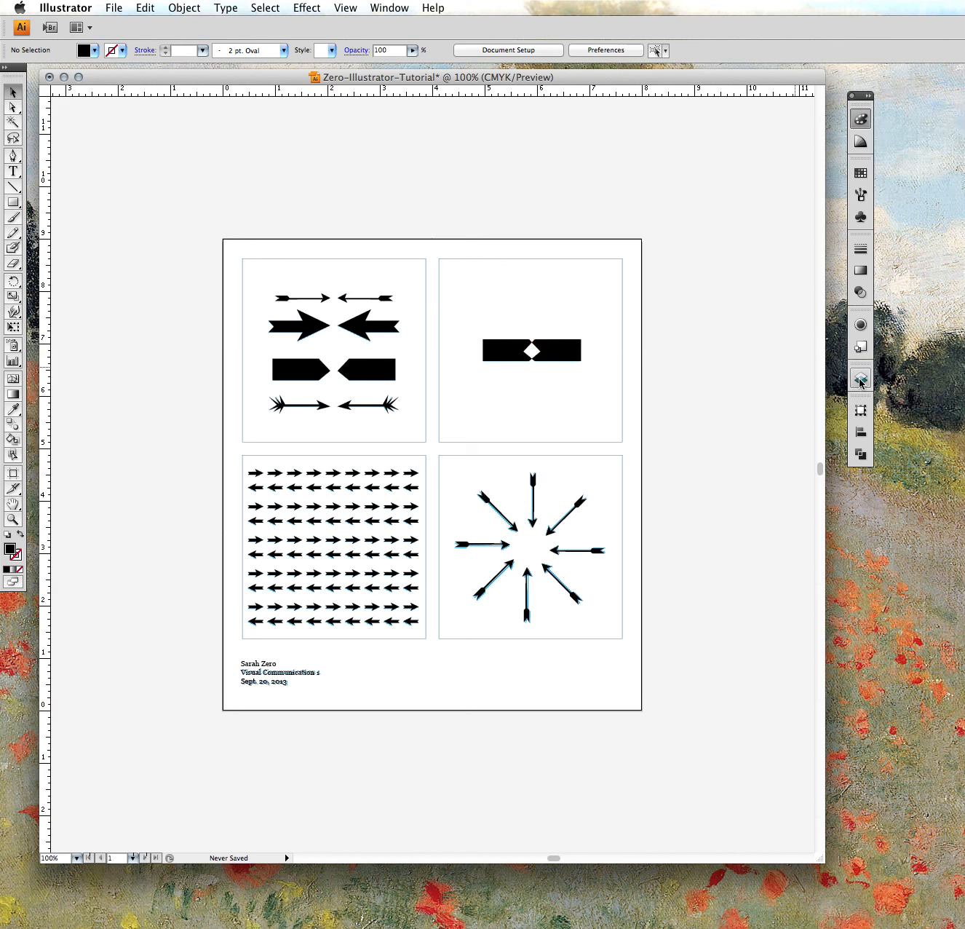
drag(861, 378, 776, 474)
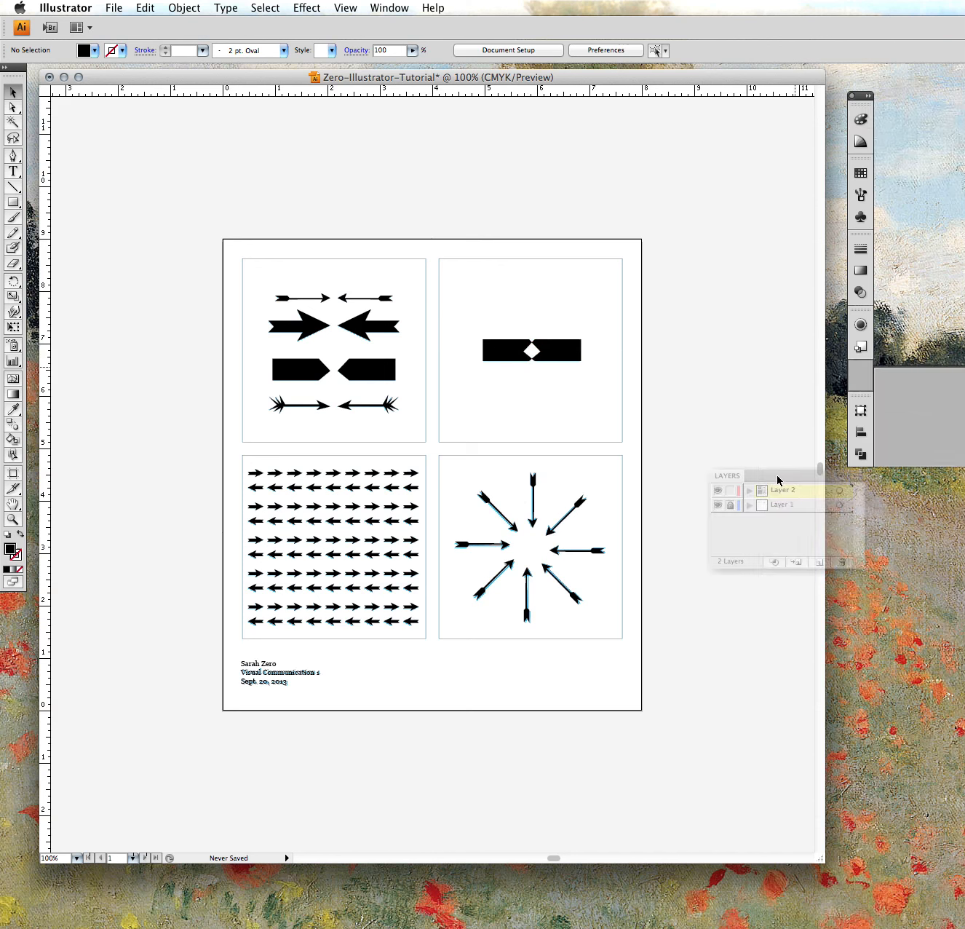
click(728, 504)
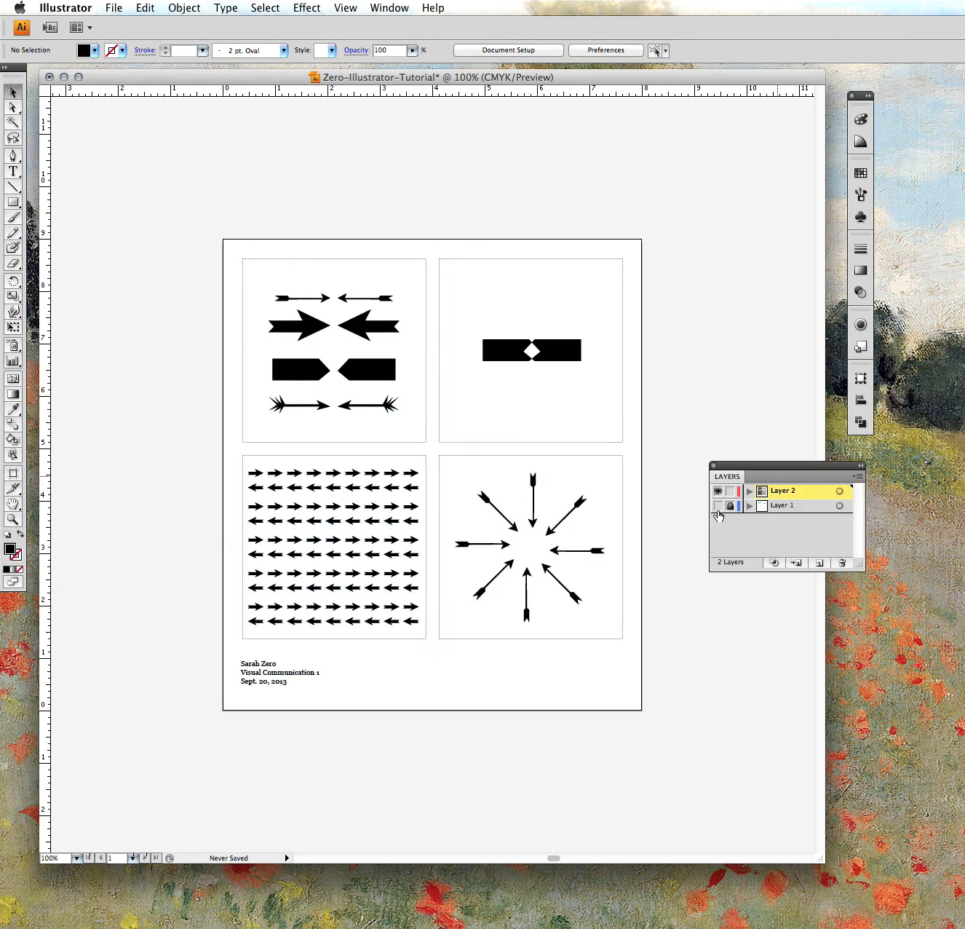
click(718, 506)
click(719, 506)
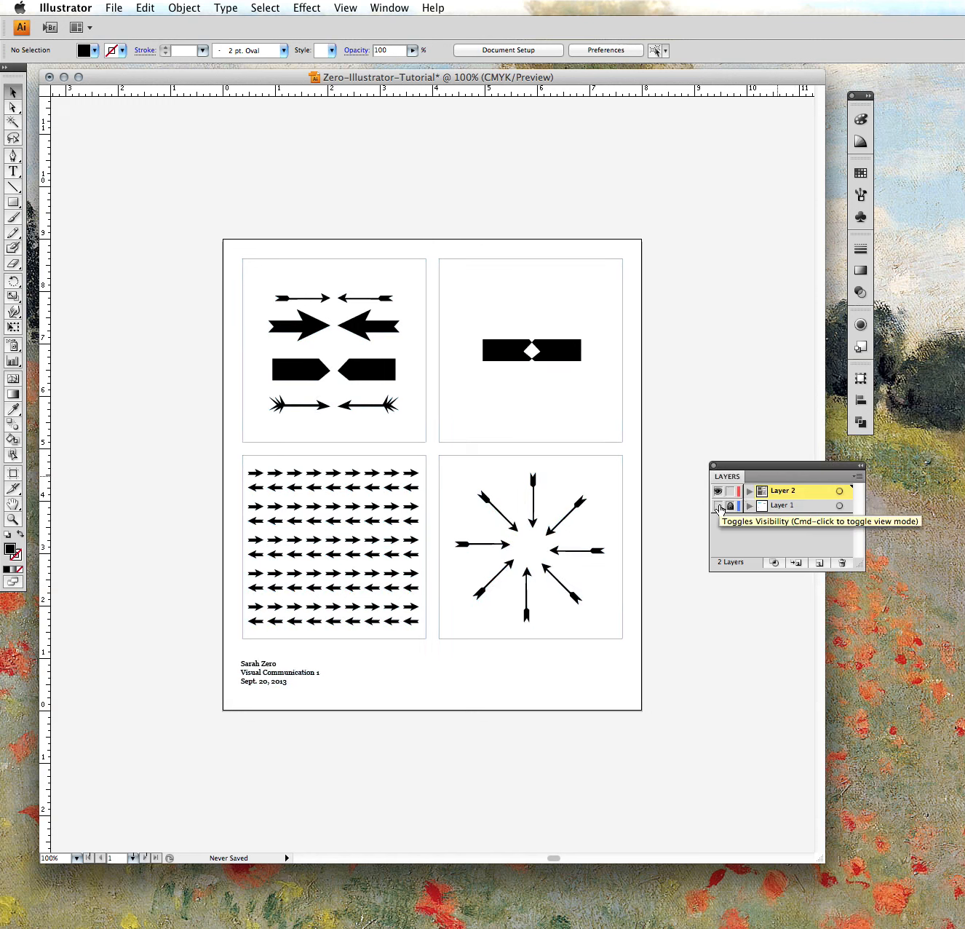
click(719, 507)
click(718, 506)
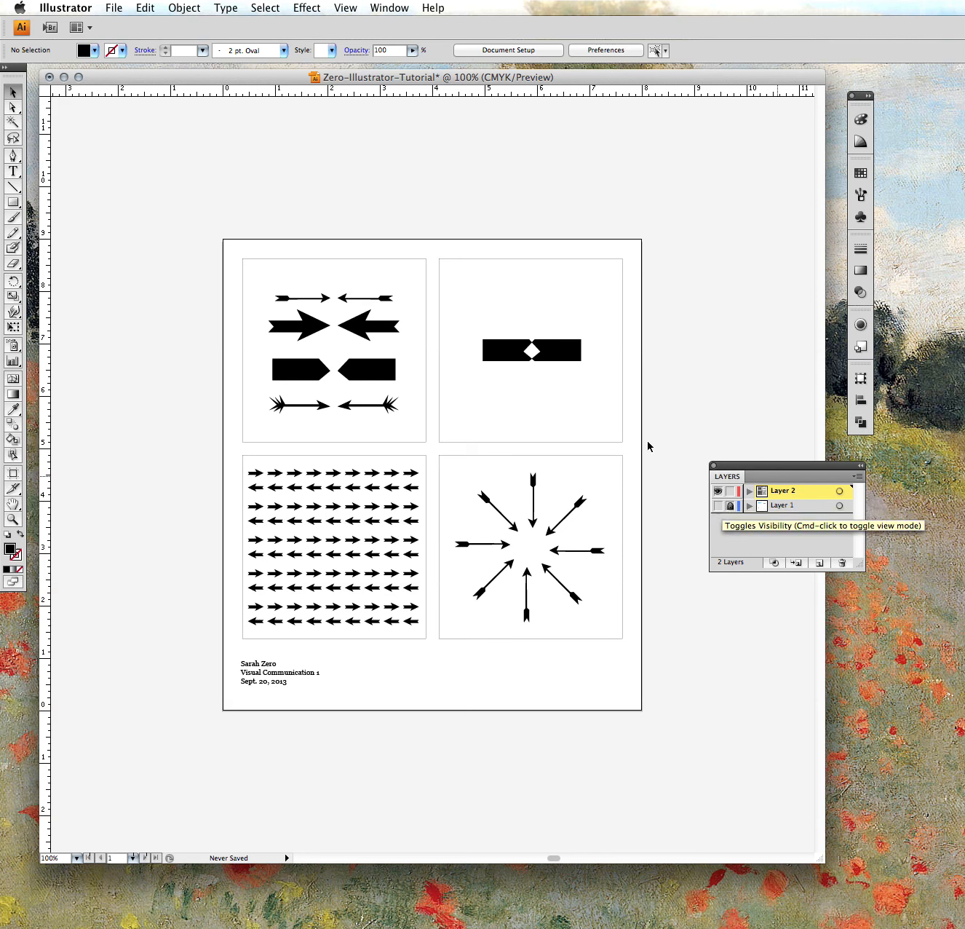
Step: Print the document with Trim Marks turned on in the Marks and Bleed settings
click(116, 8)
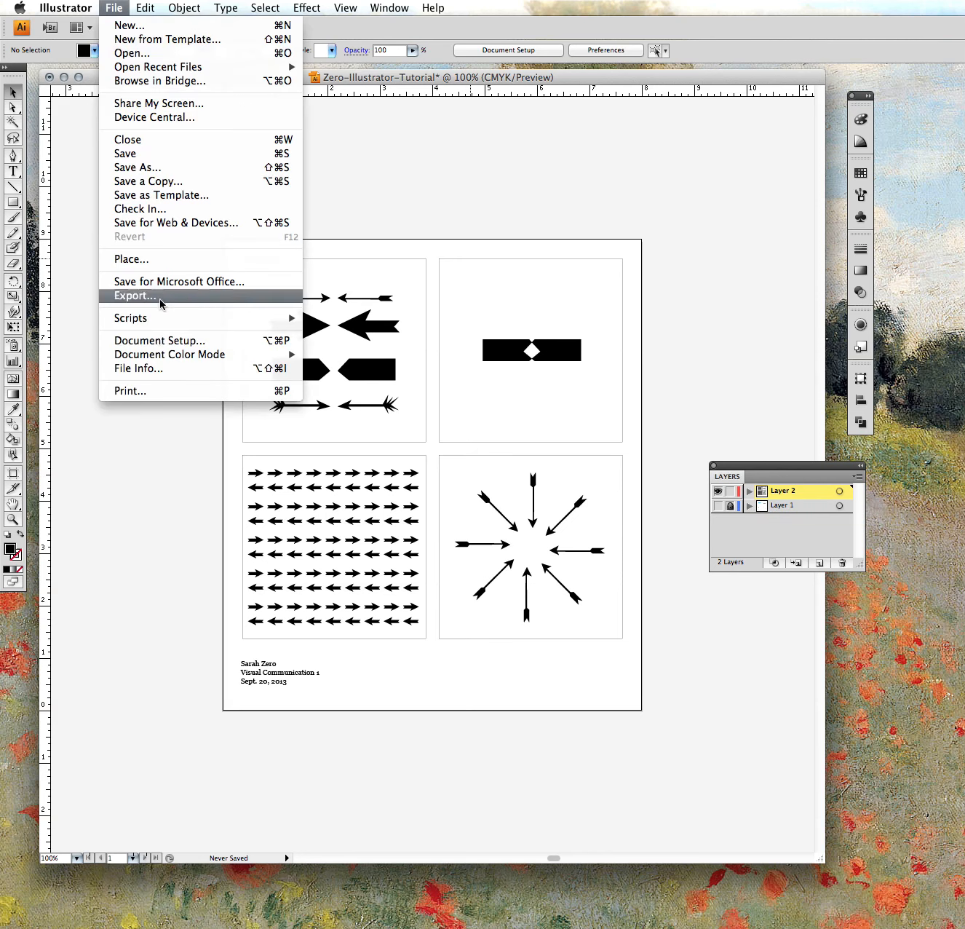
click(130, 390)
click(246, 329)
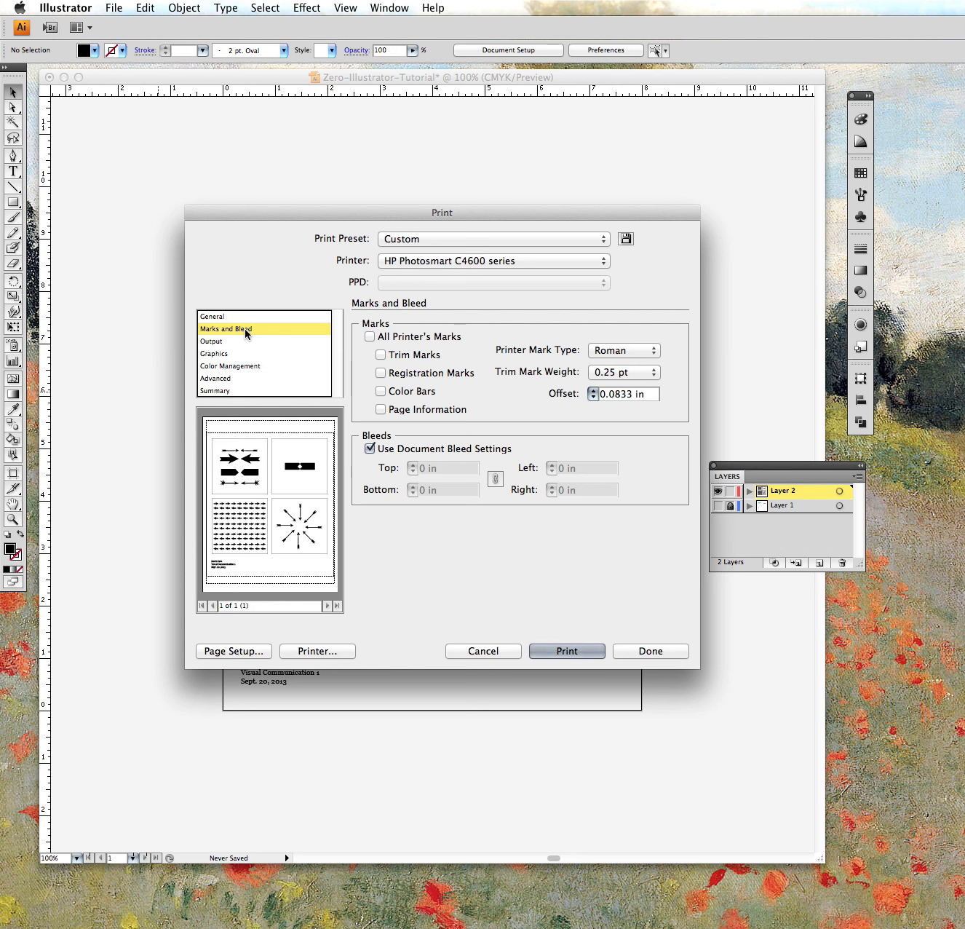
click(379, 355)
click(379, 355)
click(380, 356)
click(379, 355)
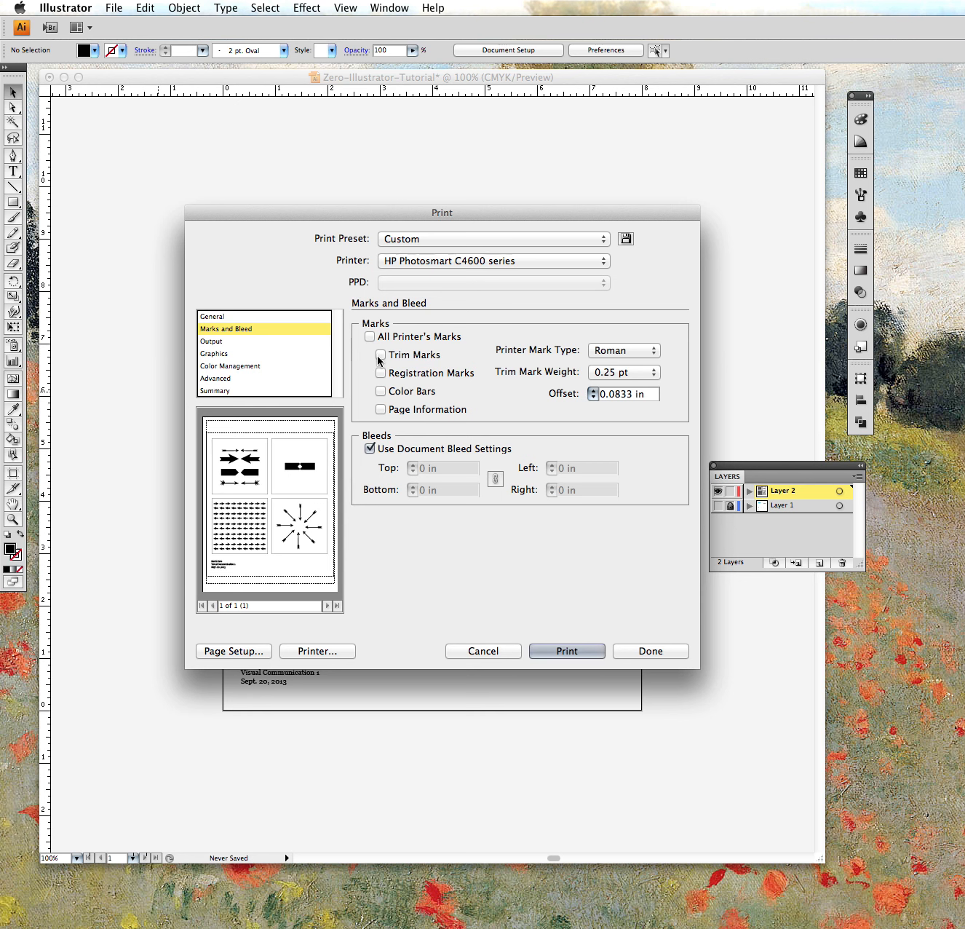
click(378, 357)
click(383, 354)
click(383, 354)
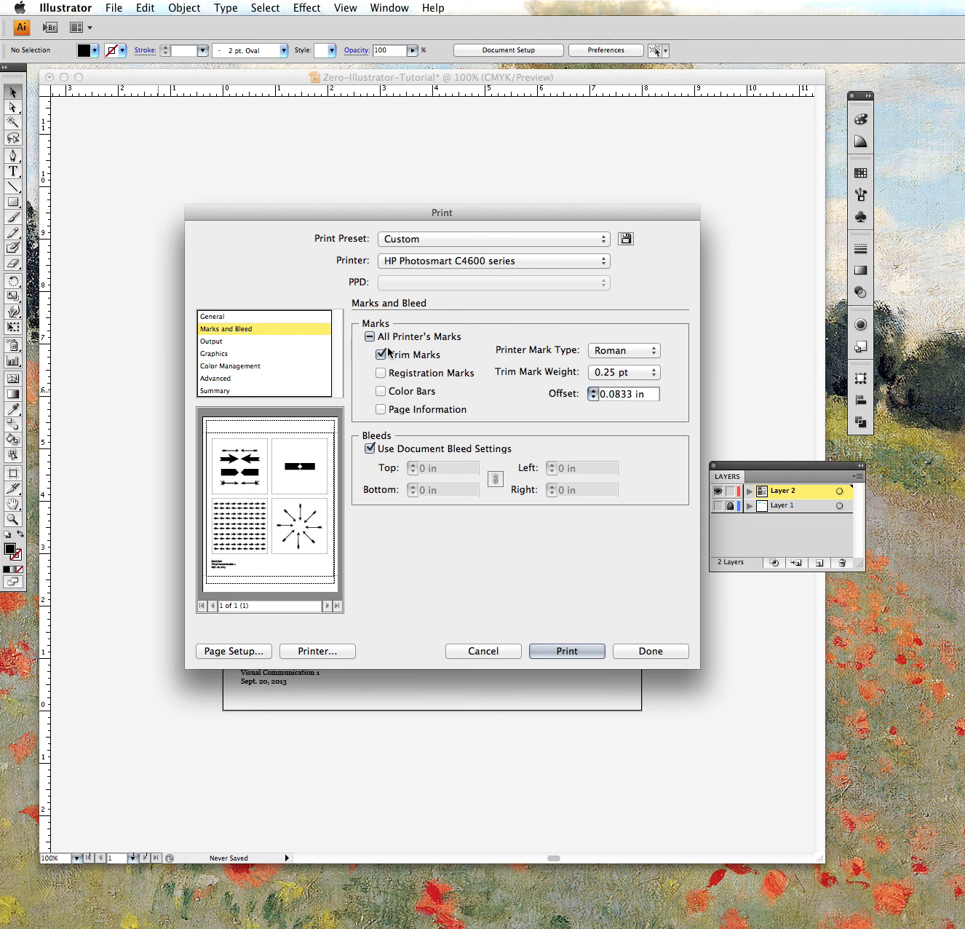
click(581, 648)
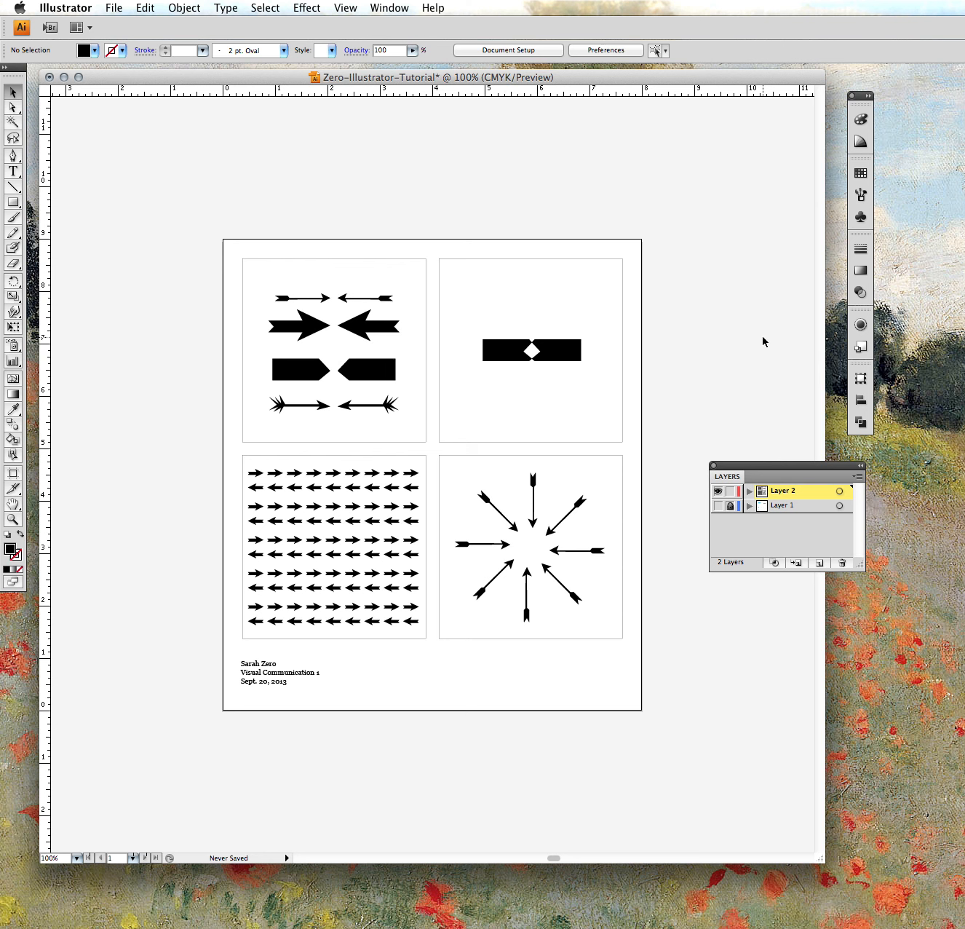
key(super+Tab)
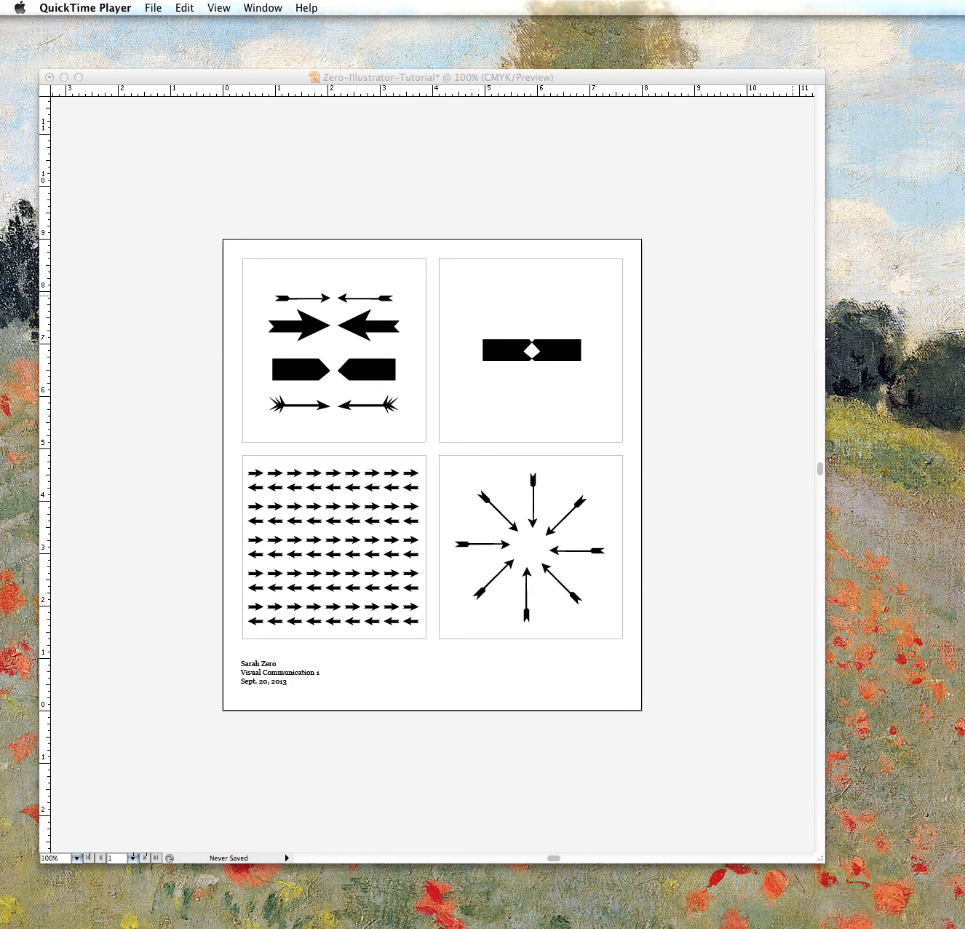